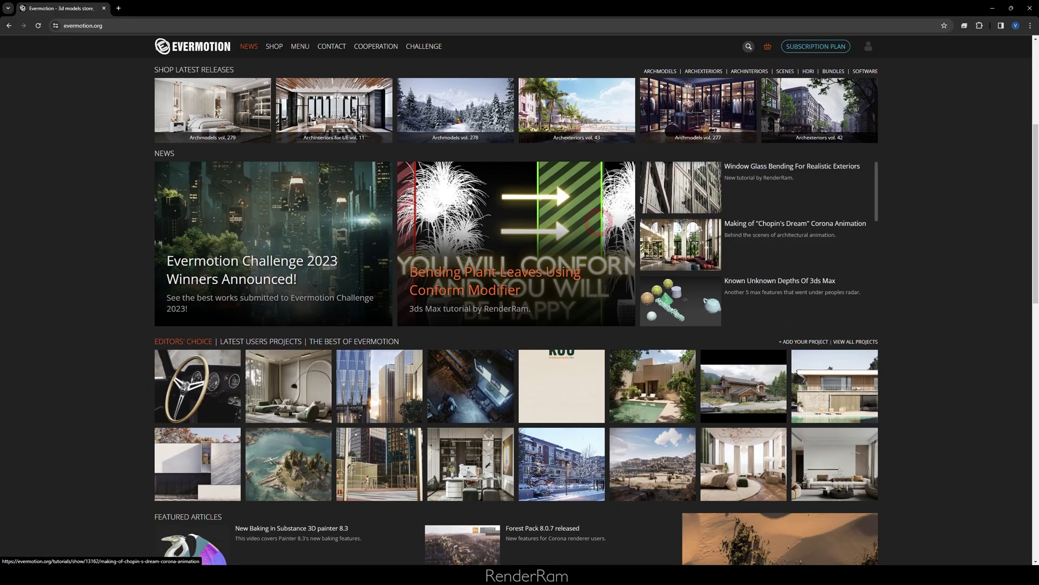
scroll(585, 212, down, 1)
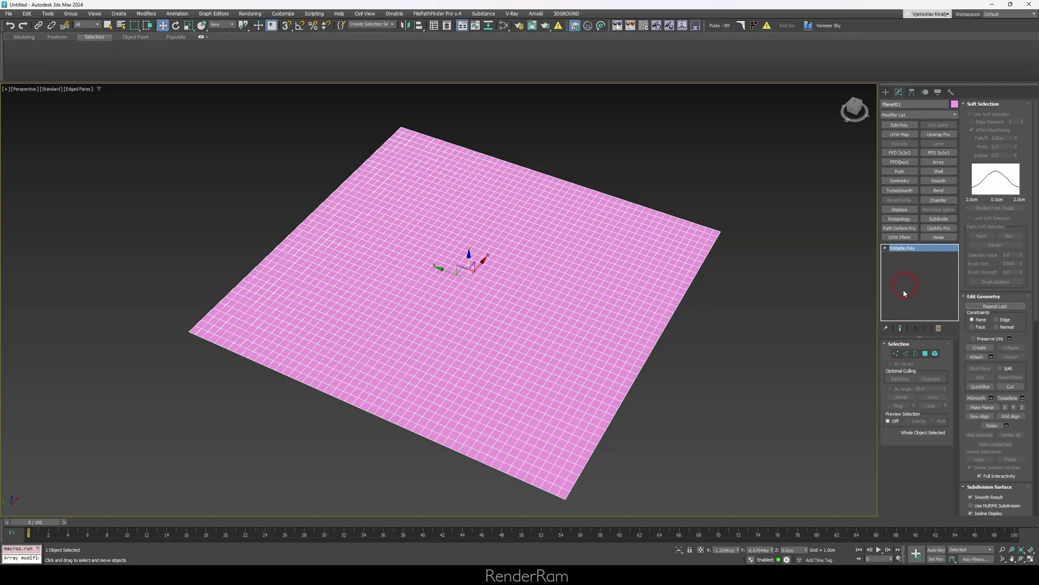
Step: Enter vertex mode on the Editable Poly plane and enable Use Soft Selection
click(895, 353)
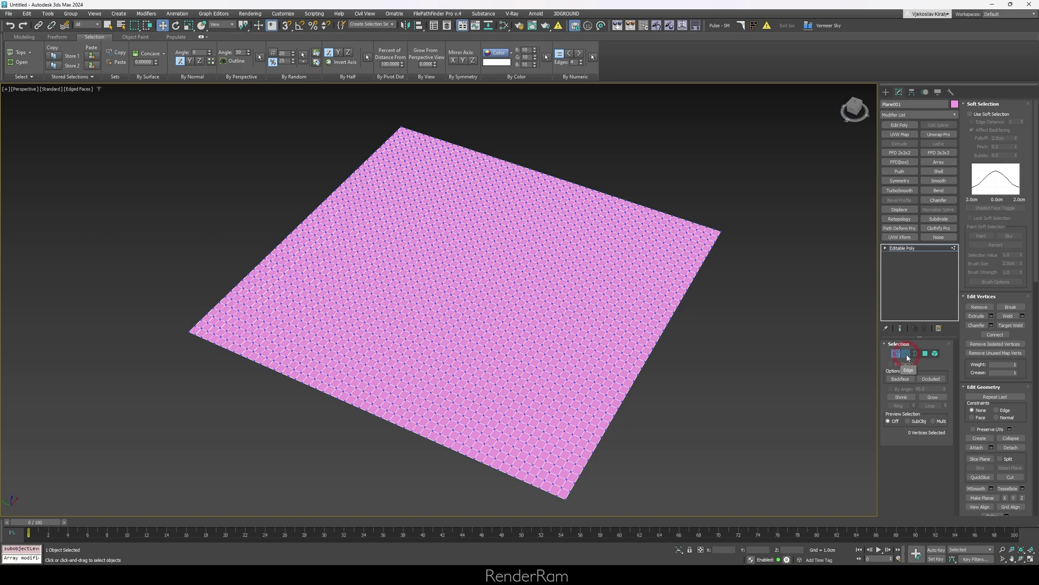
click(925, 354)
click(895, 354)
click(971, 114)
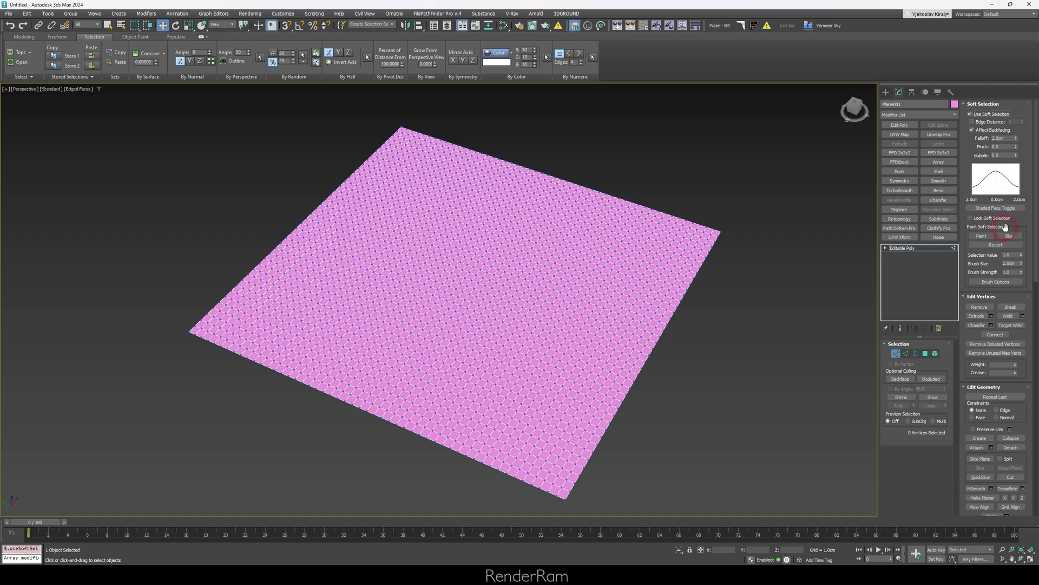
Step: Paint a soft selection across the plane, blur its edges, and revert parts of it
click(983, 235)
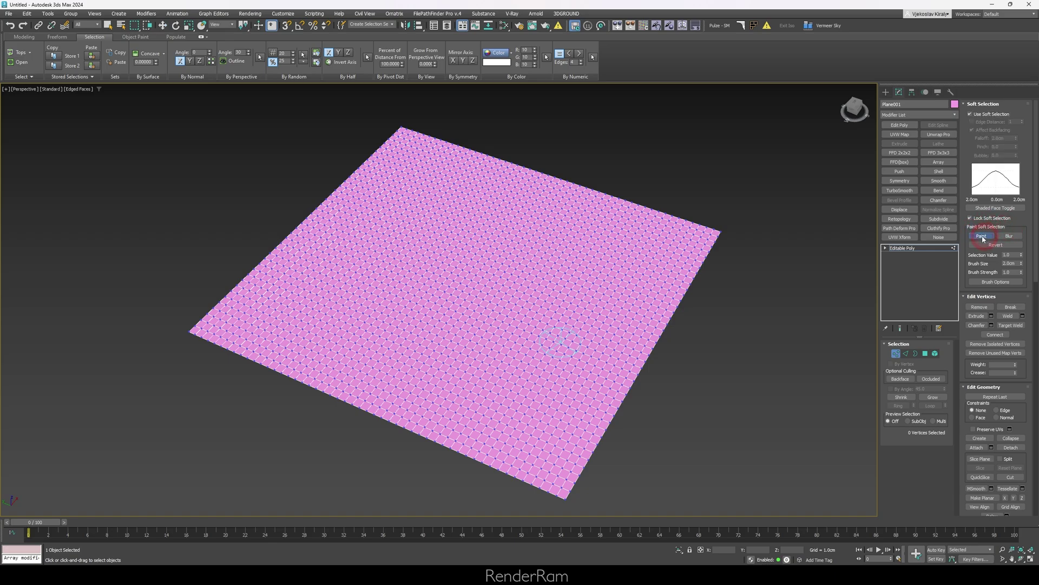
mouse_move(475, 198)
mouse_down()
mouse_move(364, 253)
mouse_move(597, 321)
mouse_up()
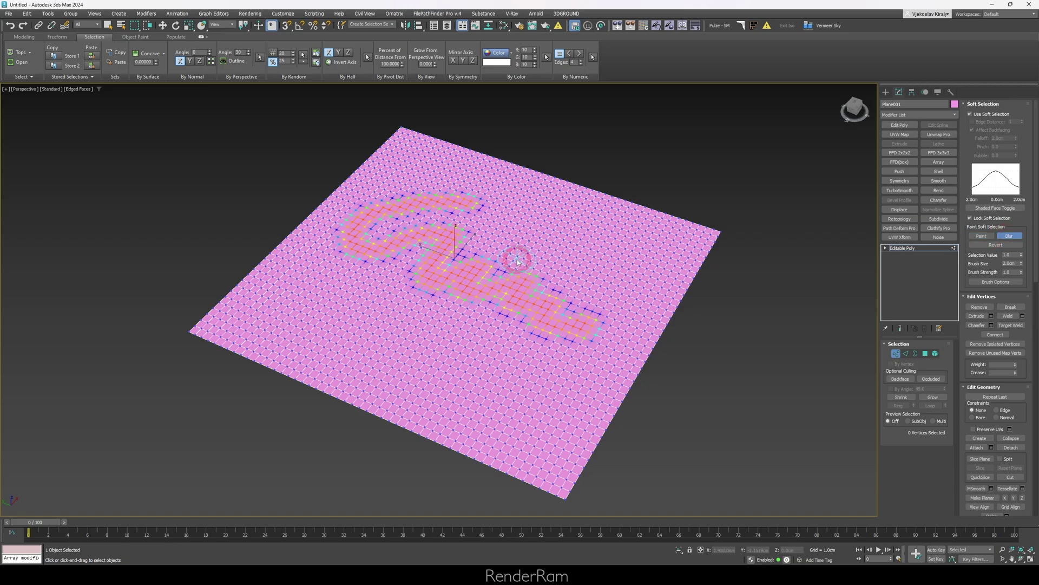
drag(518, 260, 567, 327)
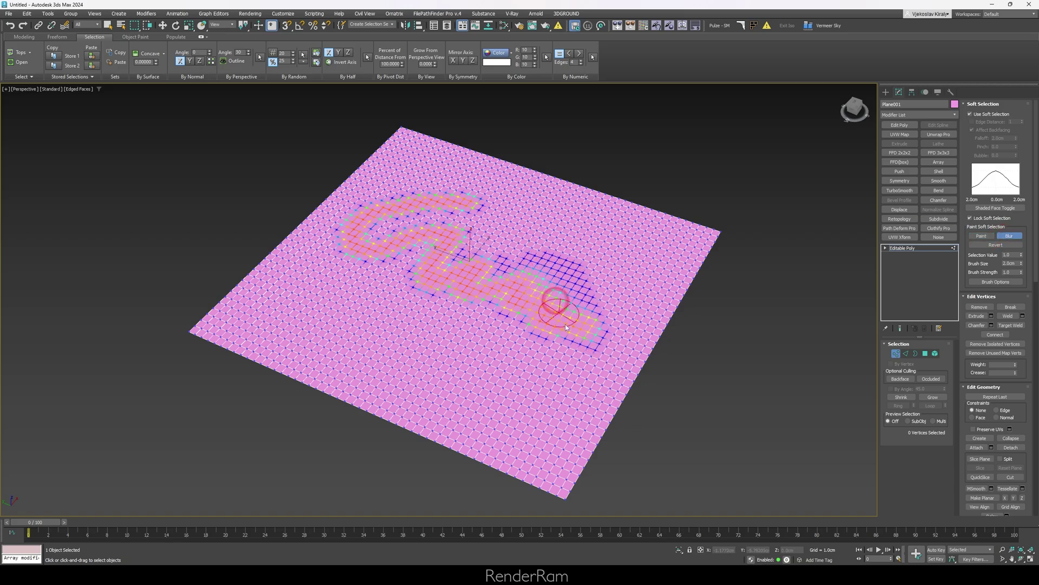
click(997, 246)
drag(531, 232, 559, 344)
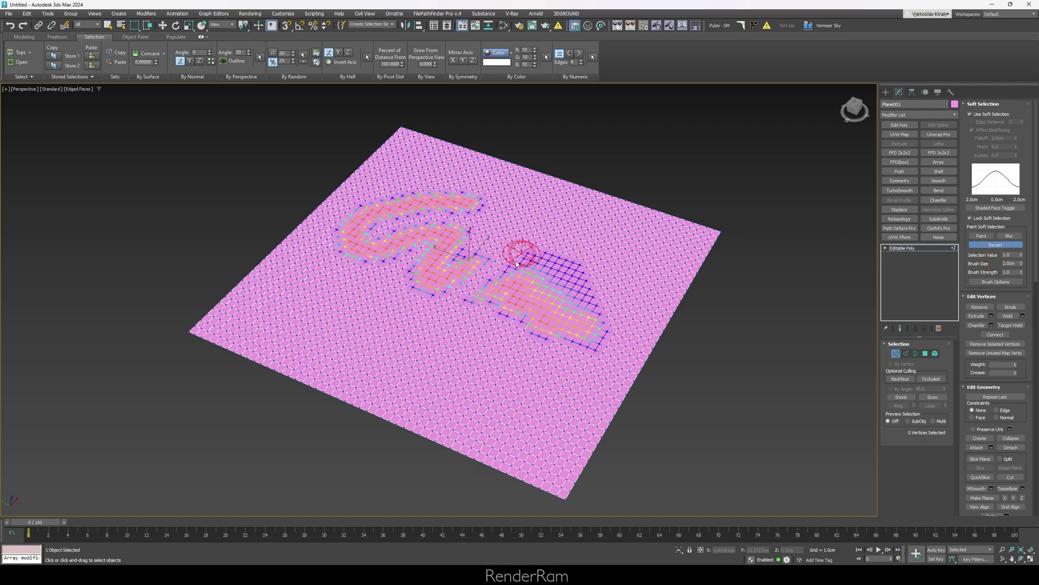
drag(386, 190, 464, 232)
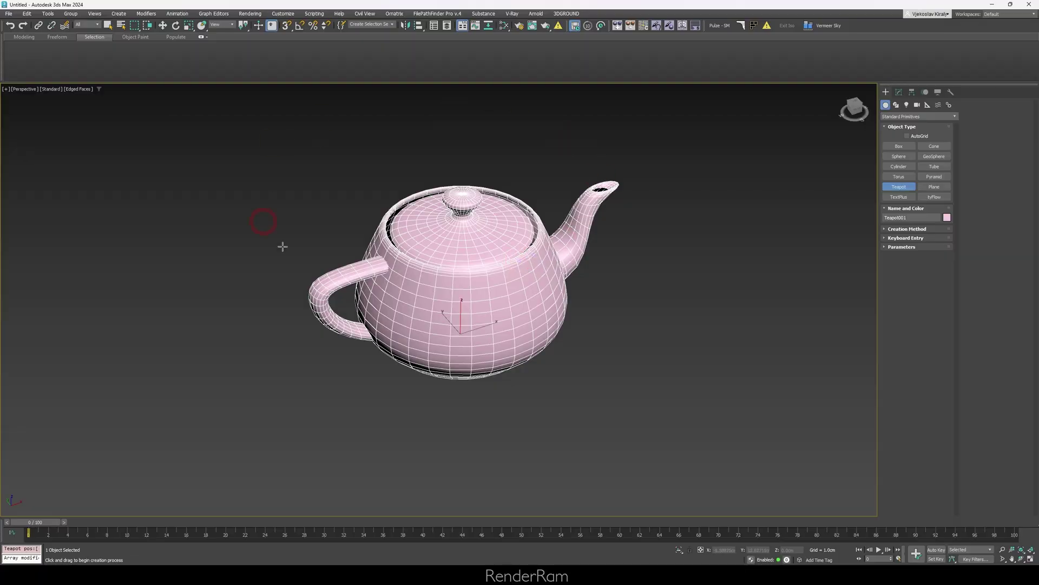
Step: Add a UVW Map modifier to the teapot and view it from above
alt+middle_drag(470, 300, 520, 308)
click(898, 92)
click(899, 134)
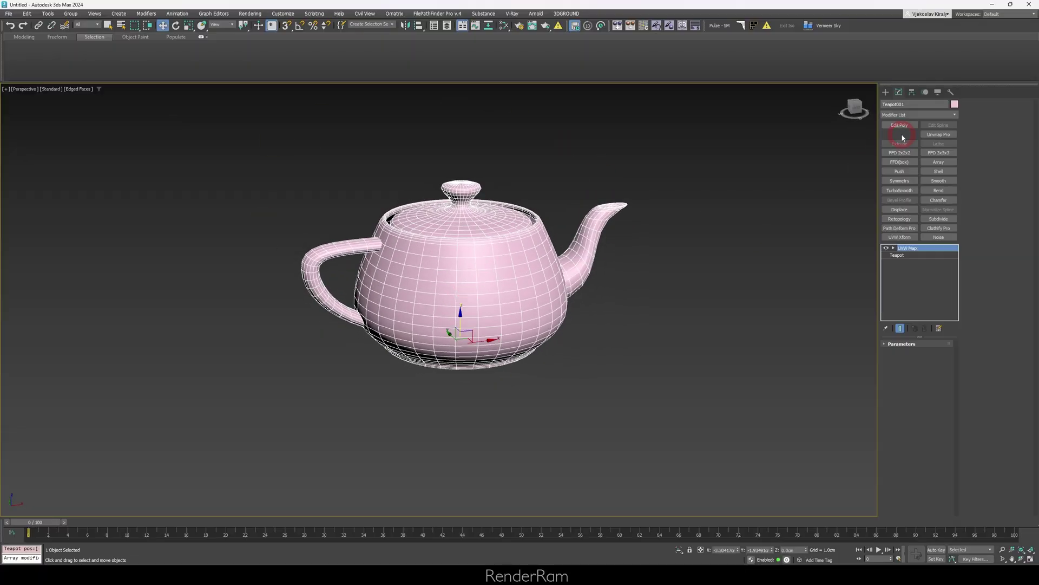
alt+middle_drag(483, 245, 617, 212)
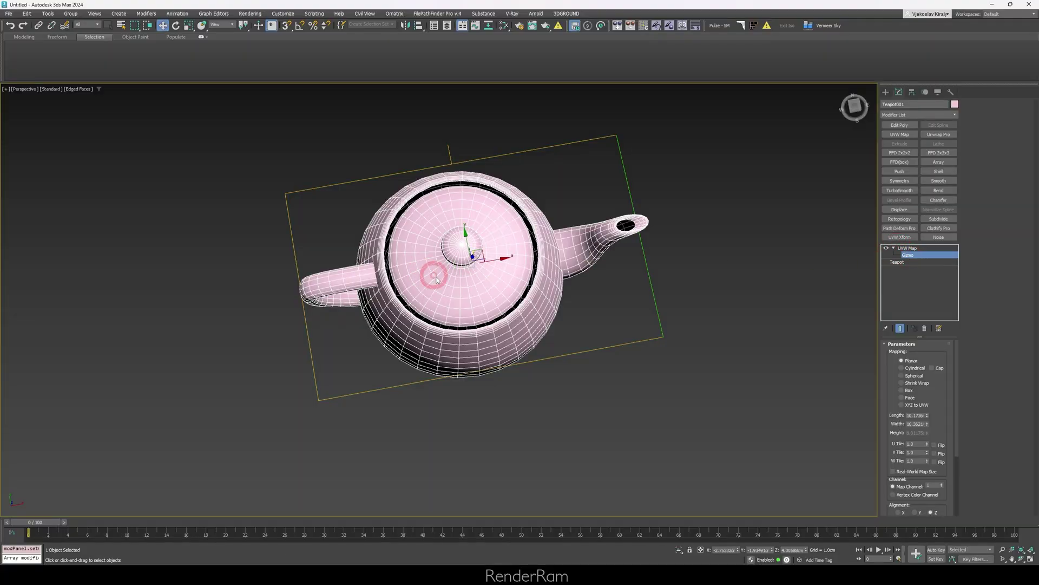
Step: Rotate the UVW Map gizmo over the teapot, try Spherical, then return to Planar
key(e)
drag(433, 268, 854, 296)
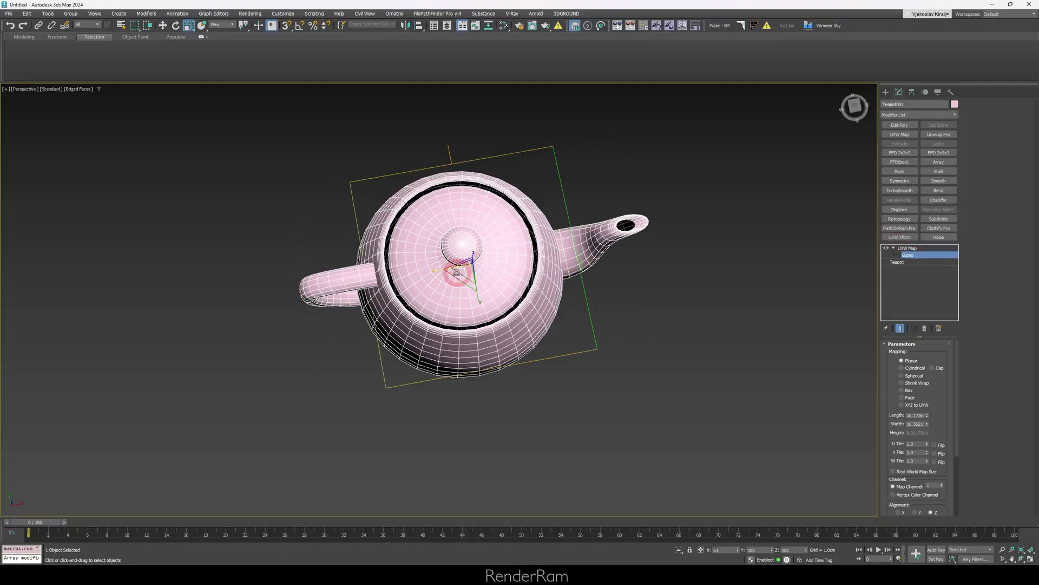
click(908, 248)
click(916, 368)
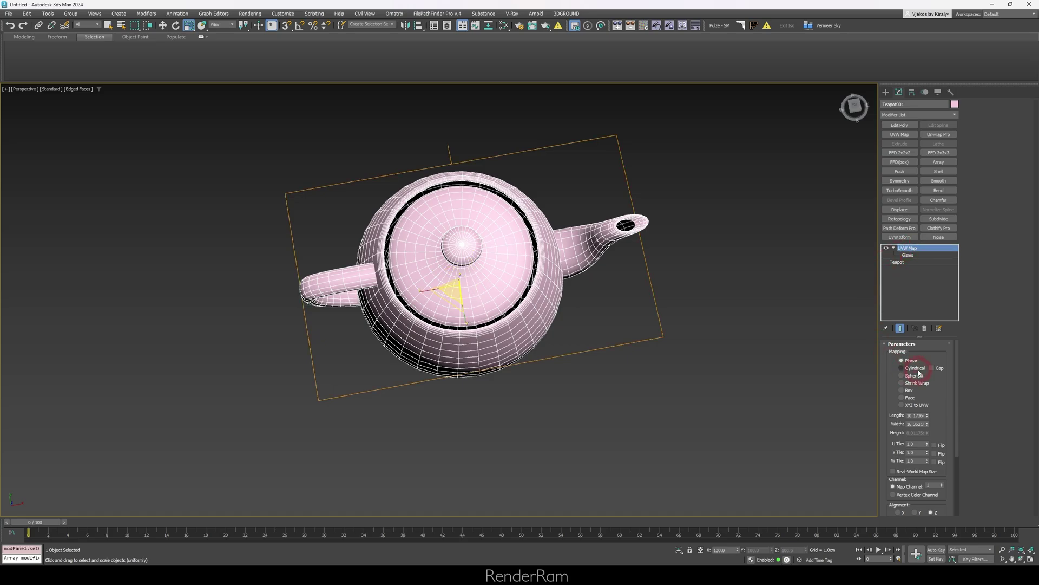
click(913, 376)
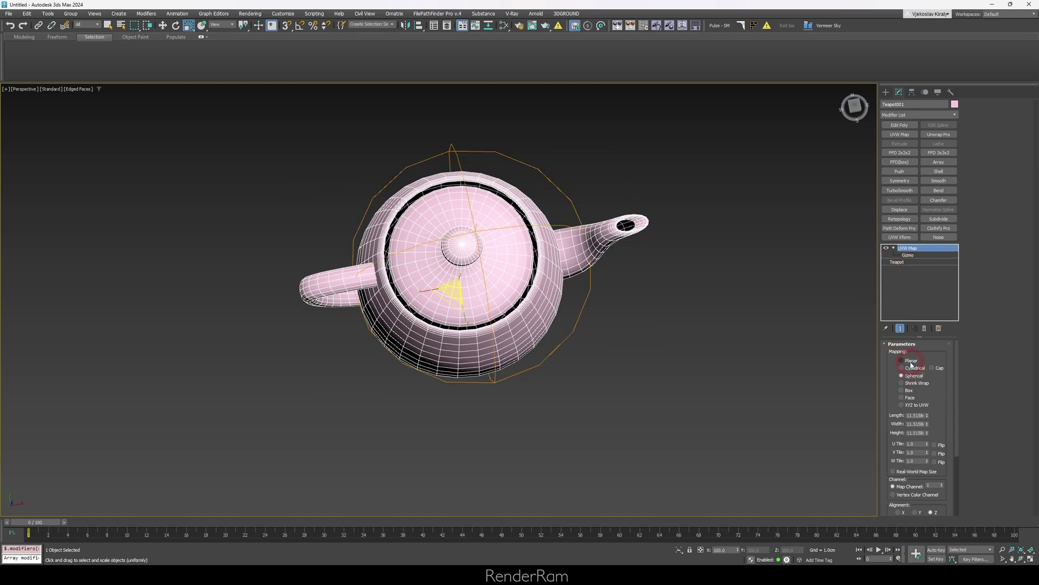
click(910, 361)
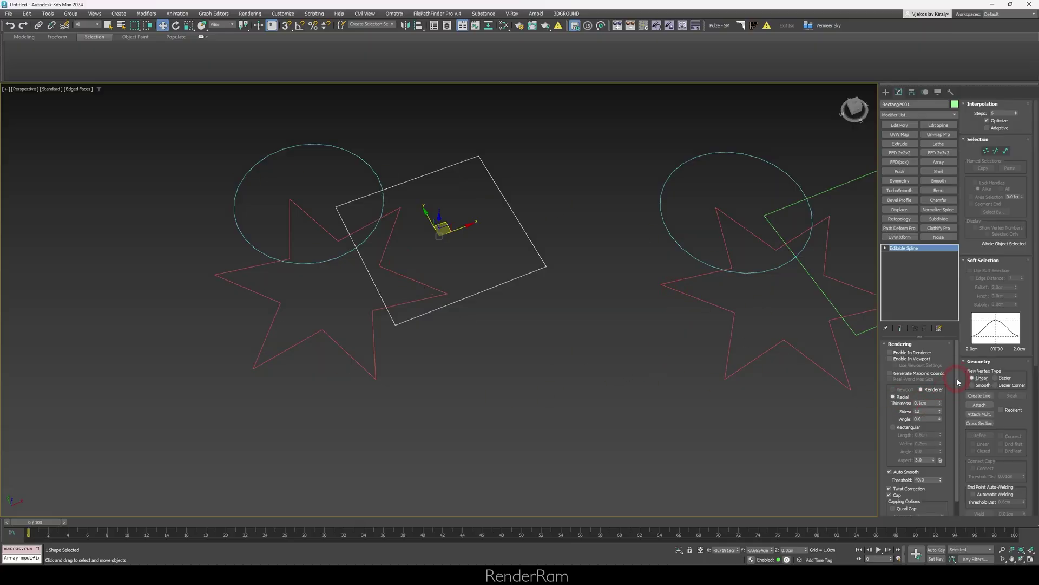
Step: Attach the left circle and the star to the Editable Spline rectangle
click(979, 405)
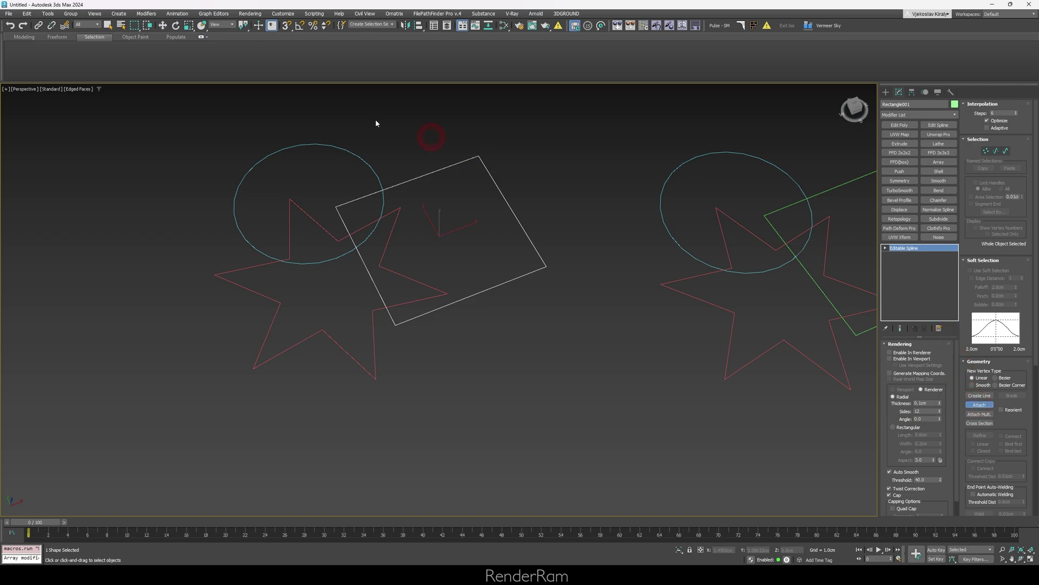
click(364, 162)
click(319, 227)
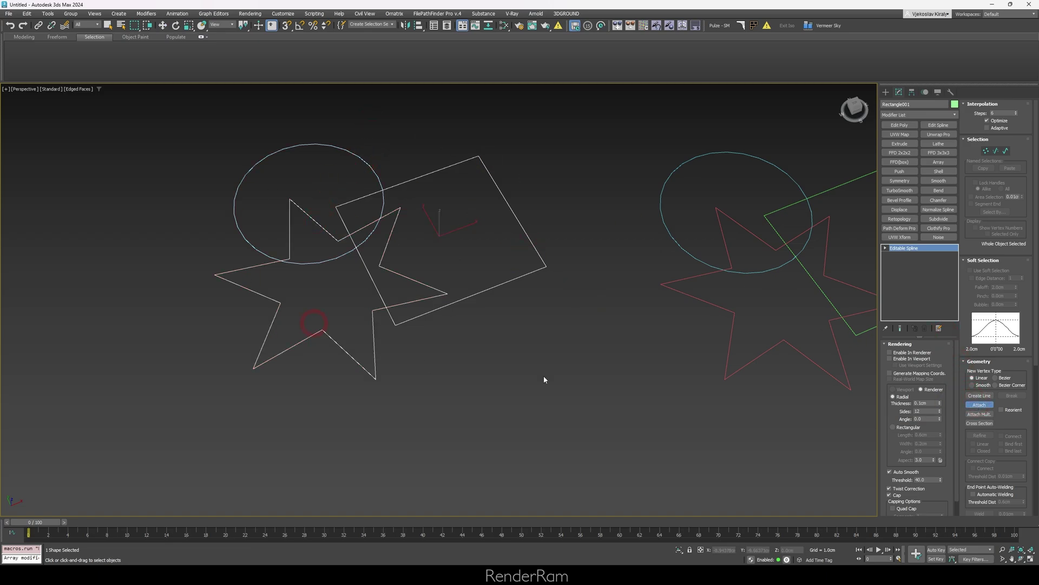
Step: In Spline mode, select the rectangle and apply Boolean Subtract with the circle
click(1008, 151)
scroll(963, 427, down, 5)
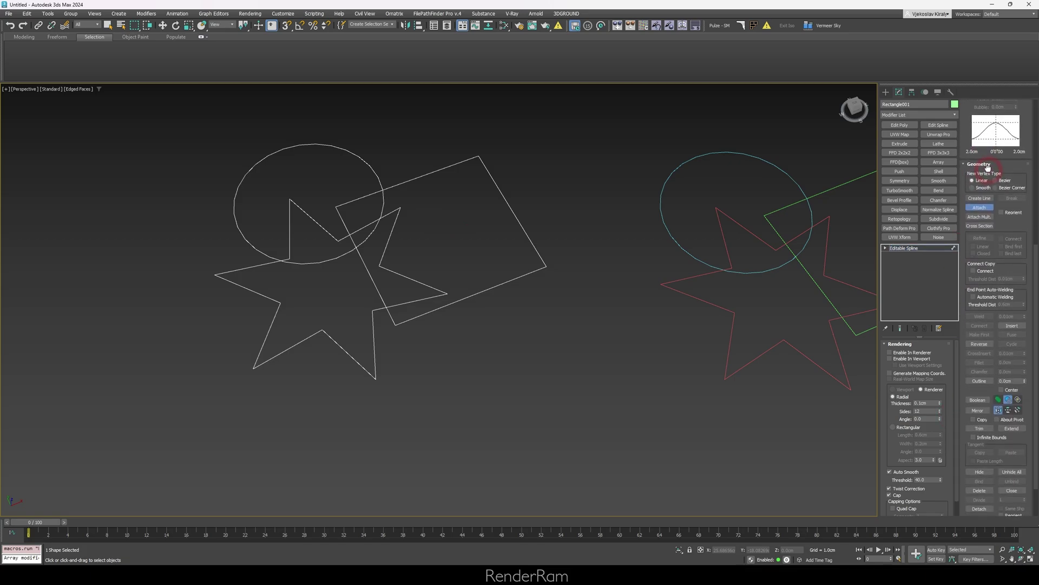
scroll(975, 422, down, 1)
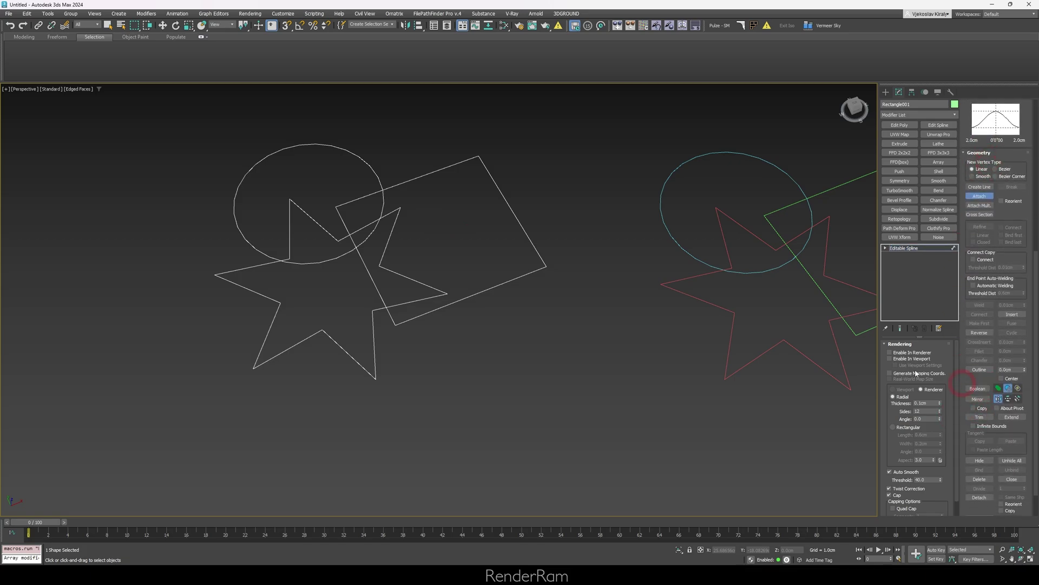
click(526, 279)
right_click(551, 285)
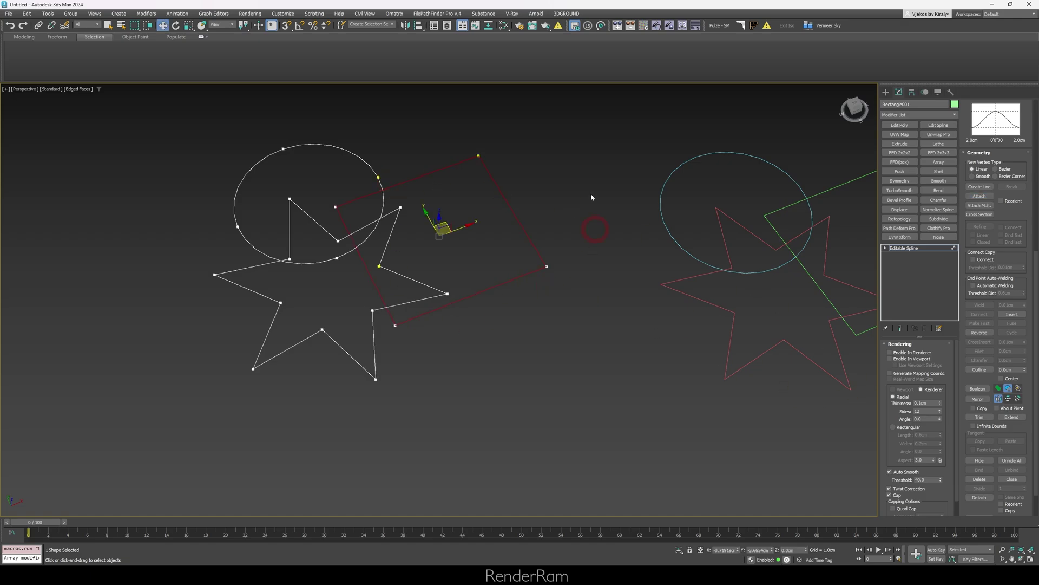
click(978, 389)
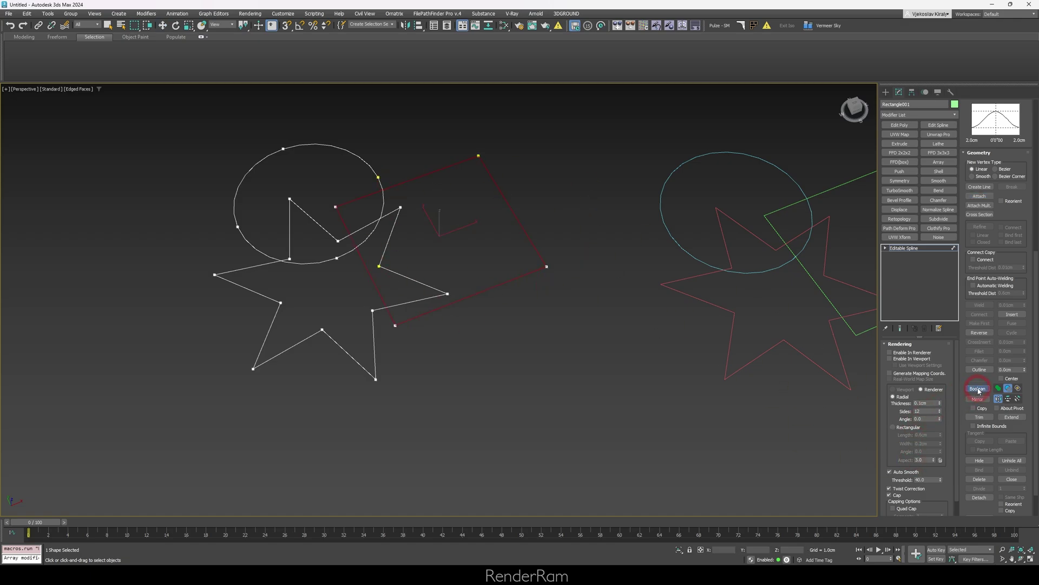
click(237, 225)
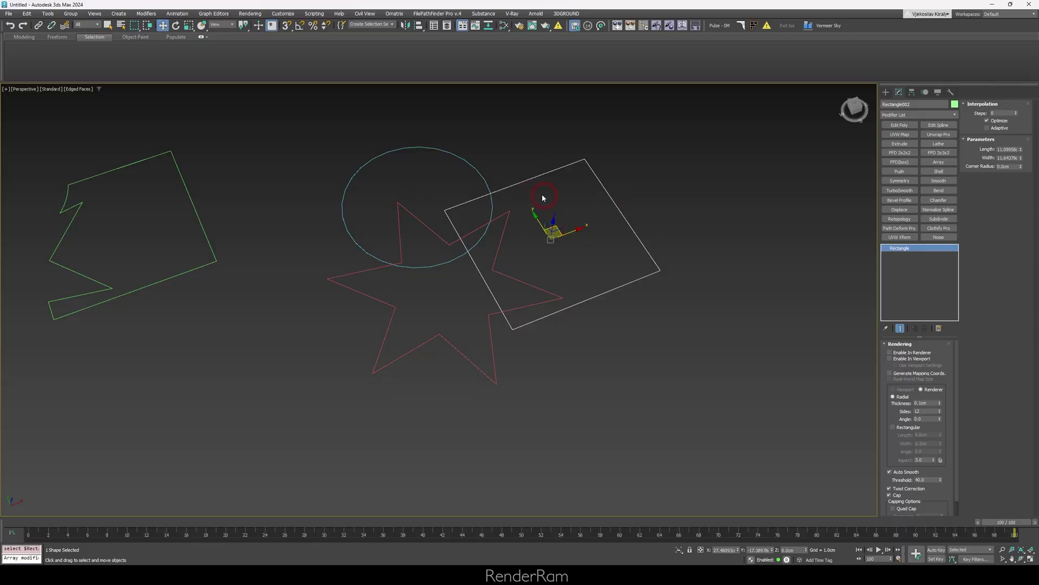
Step: Create a ShapeBoolean compound shape from the rectangle
click(886, 92)
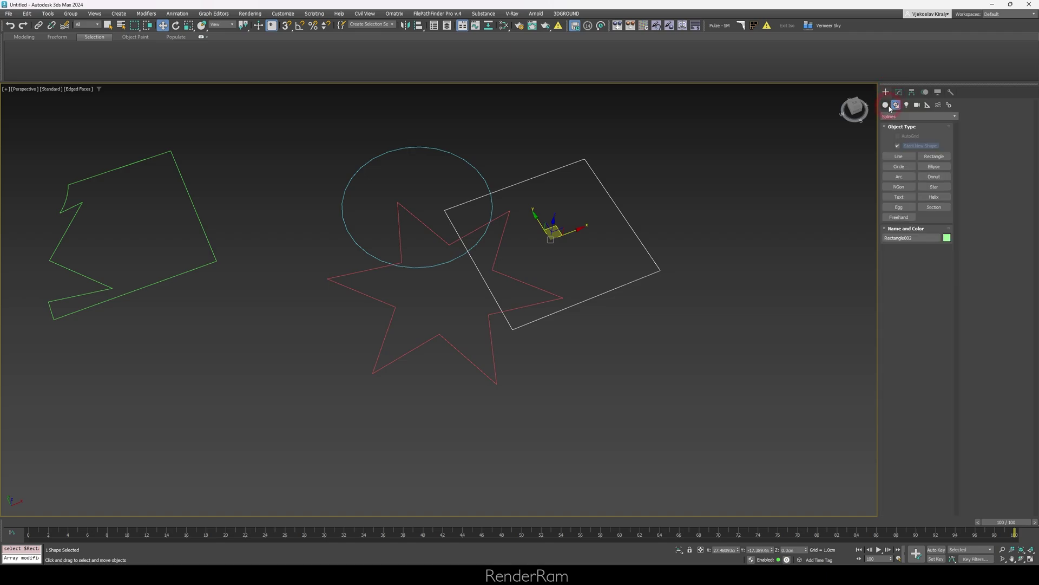
click(897, 117)
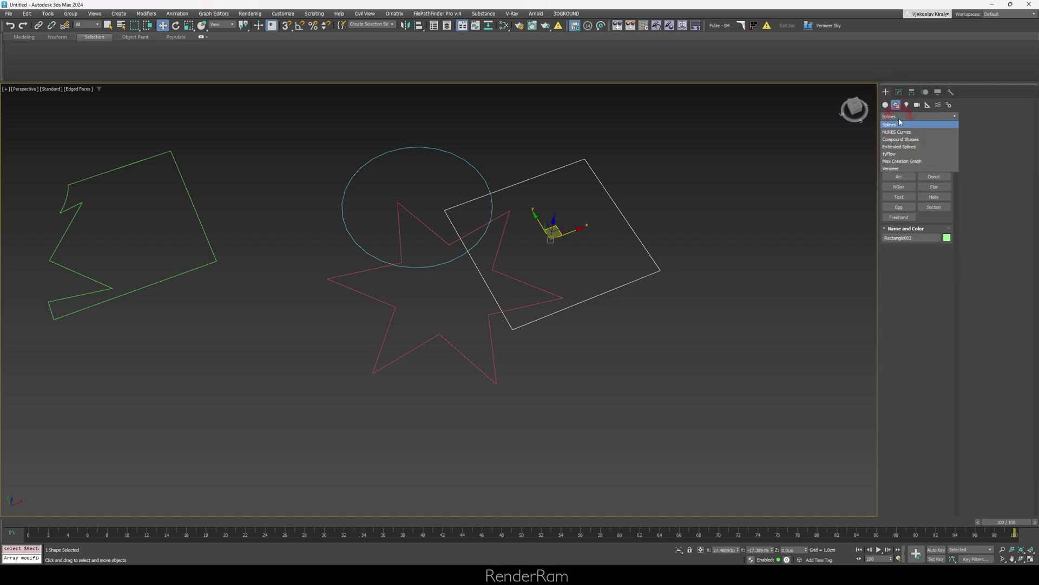
click(923, 142)
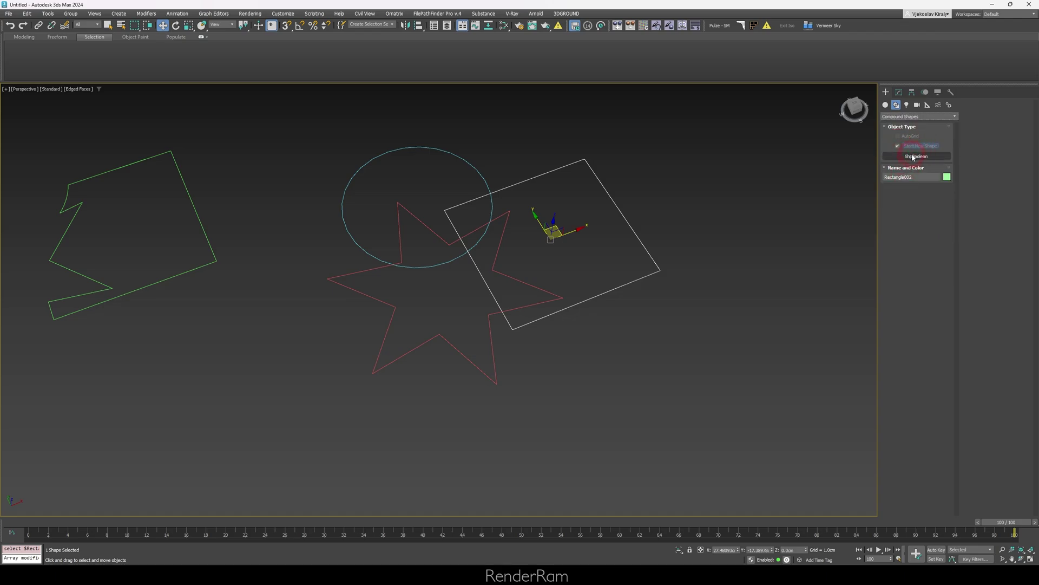
click(914, 156)
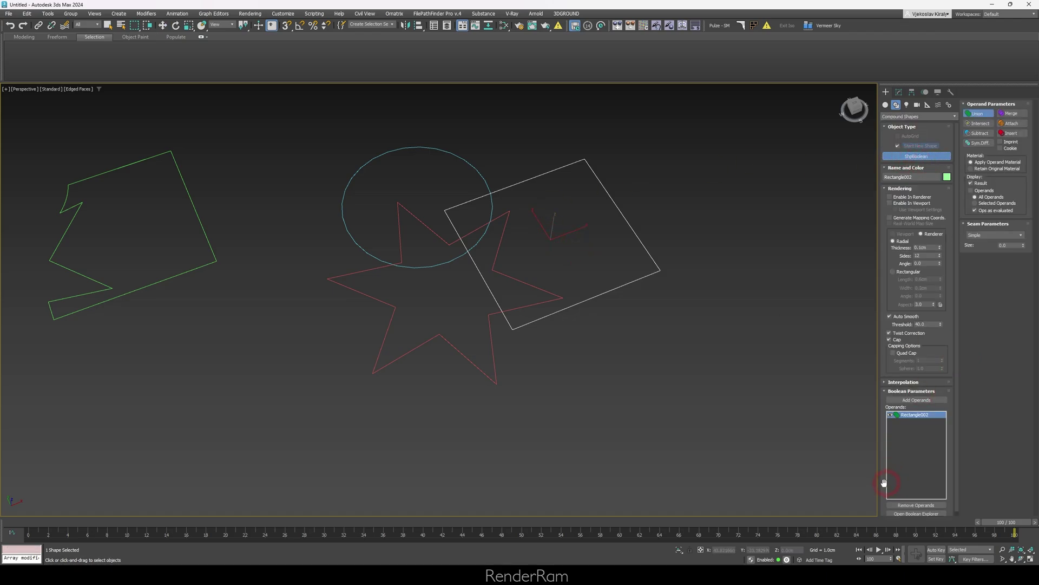
drag(887, 483, 886, 457)
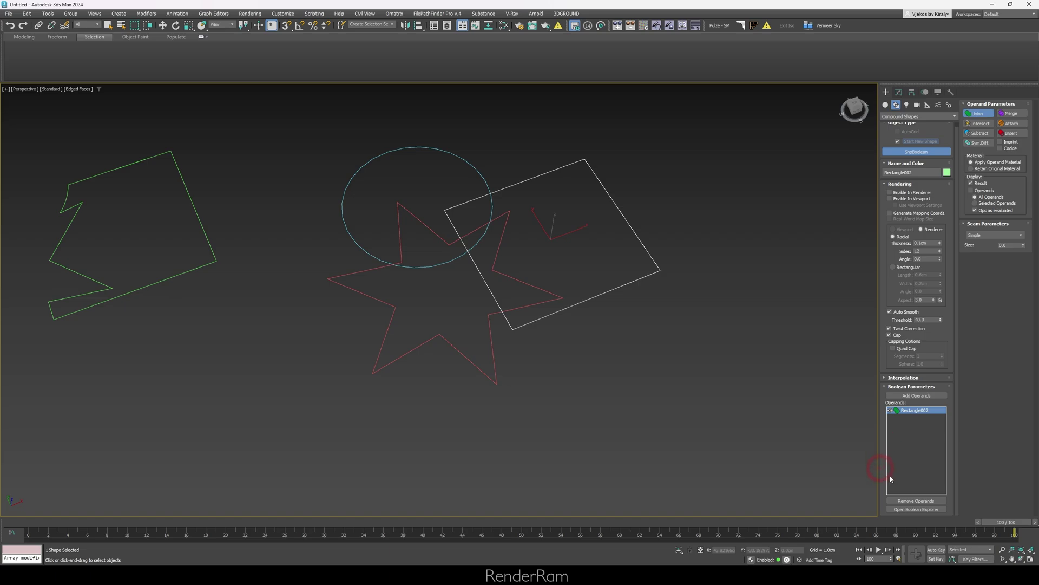
Step: Add the circle and the star as ShapeBoolean operands
click(907, 397)
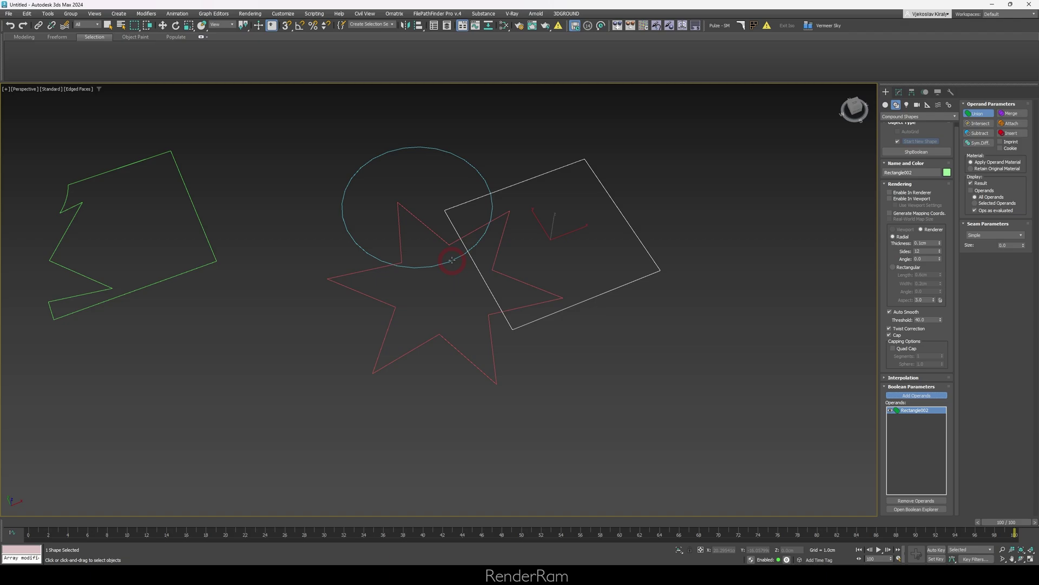
click(452, 260)
click(449, 242)
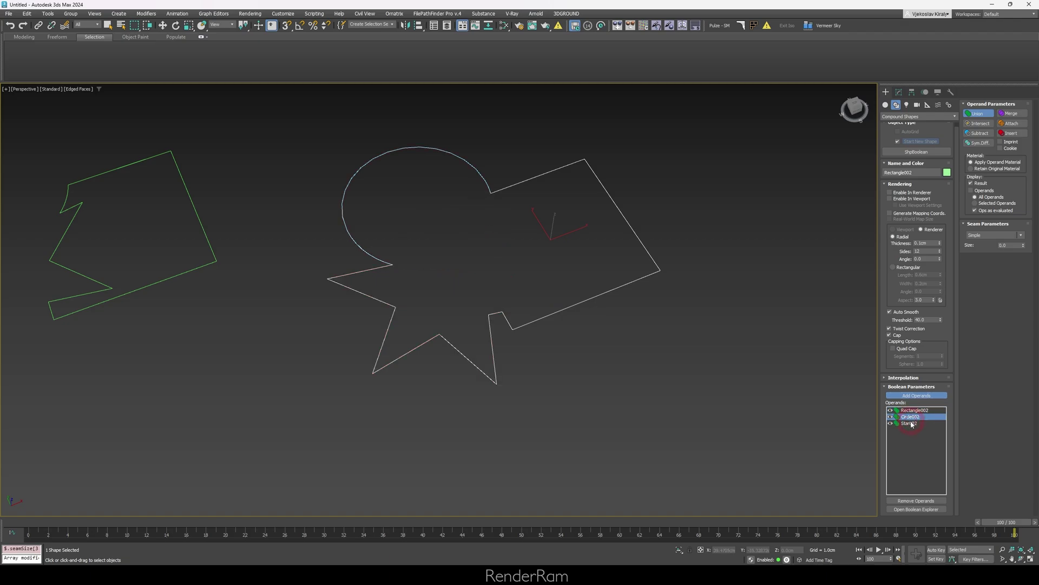
Step: Select the Circle002 operand, try Intersect, then set it to Subtract
click(909, 423)
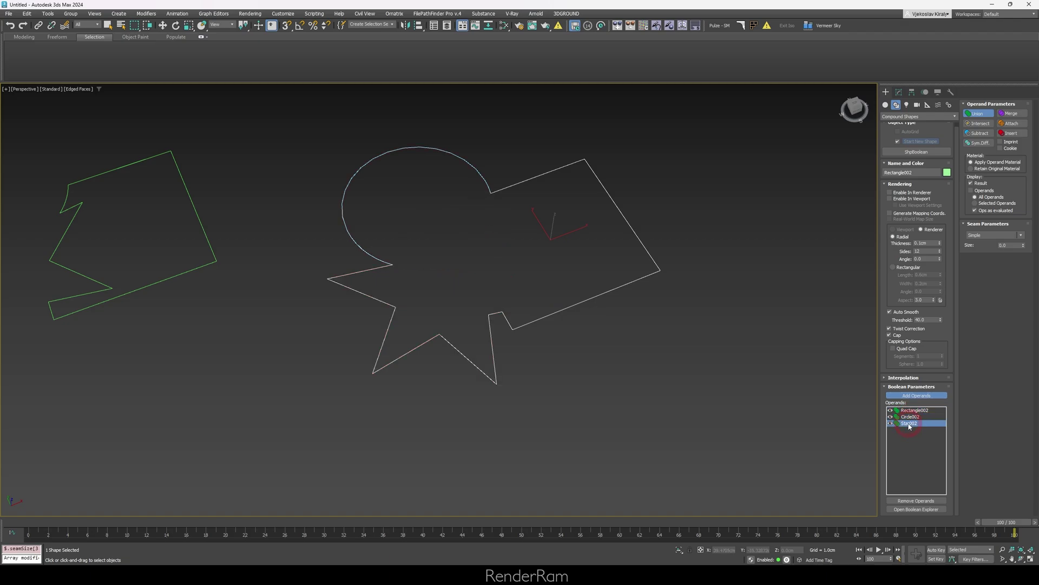
click(909, 417)
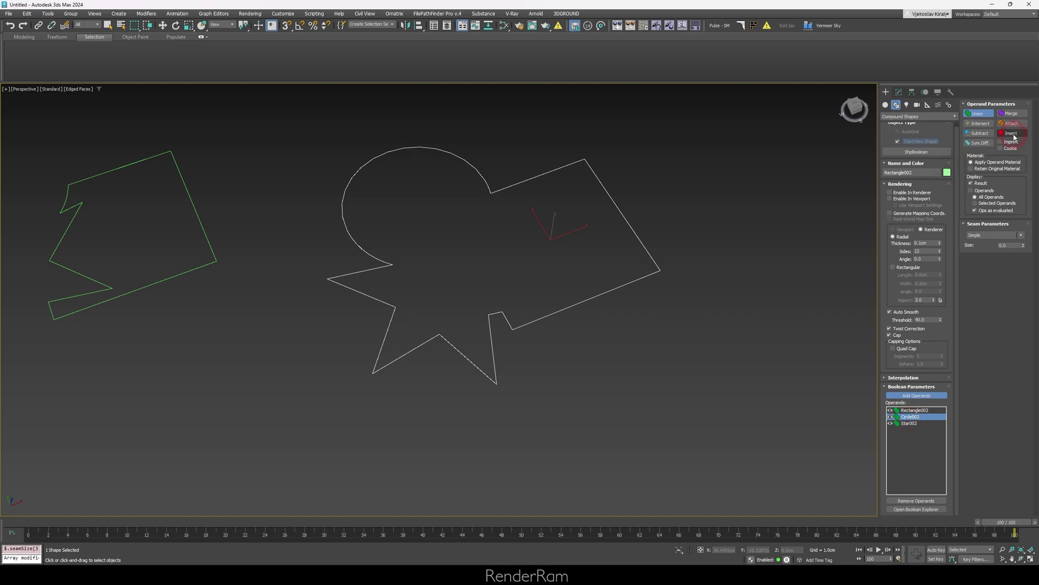
click(980, 124)
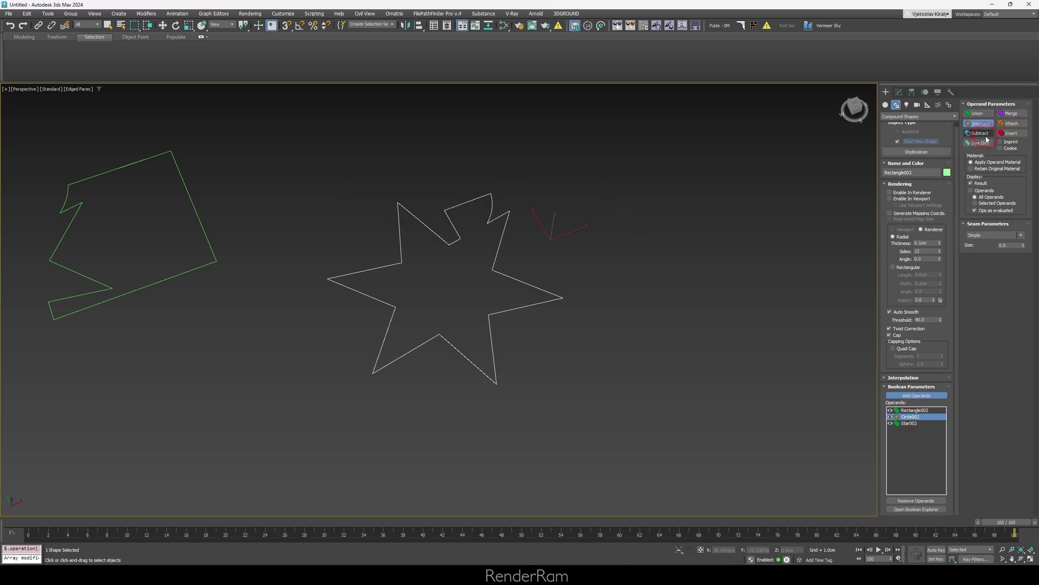
click(980, 133)
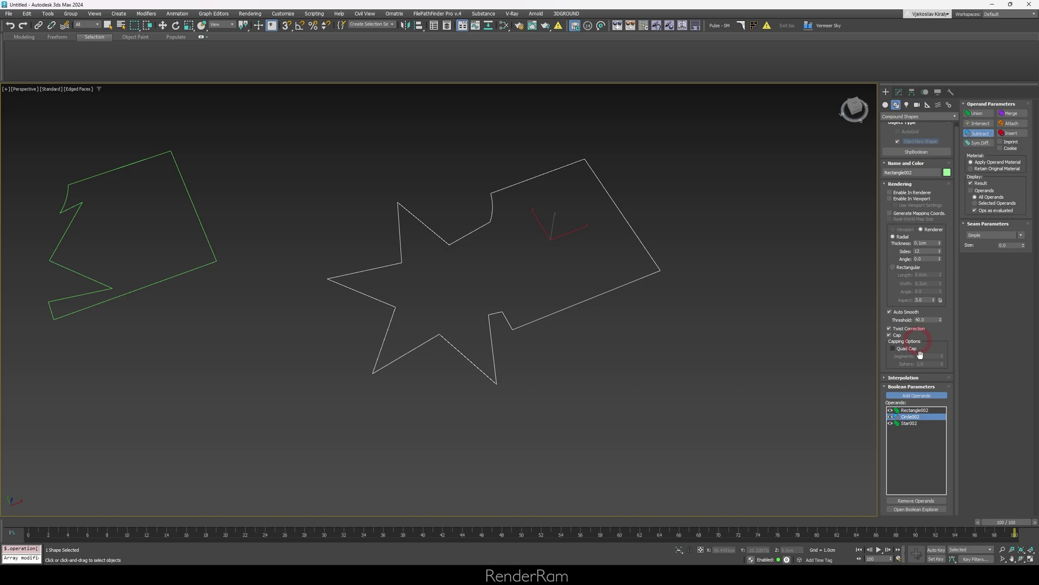
Step: At ShapeBoolean's Operands level, select Star002 and move it up and right
click(899, 93)
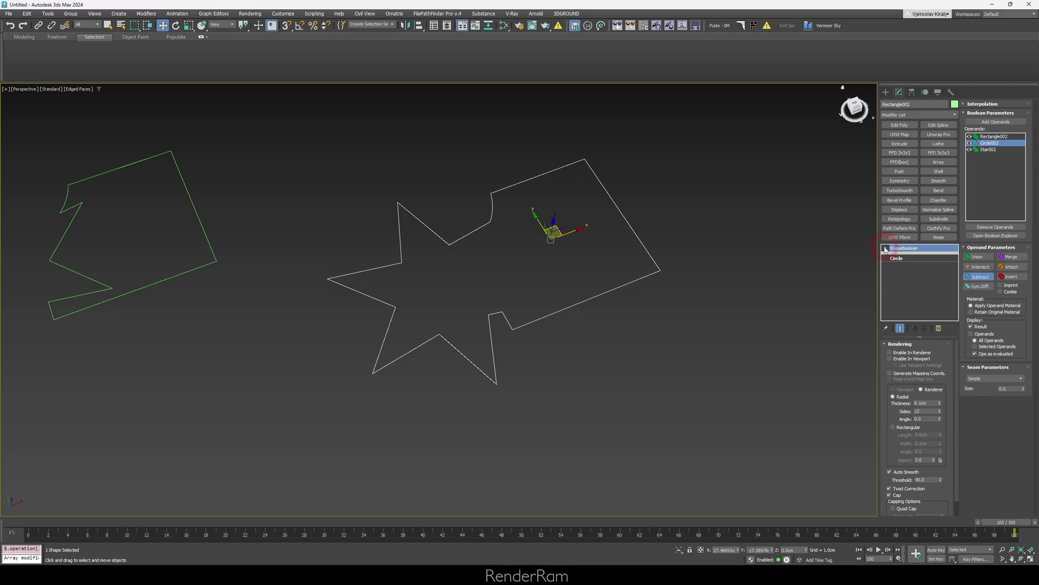
click(886, 249)
click(911, 257)
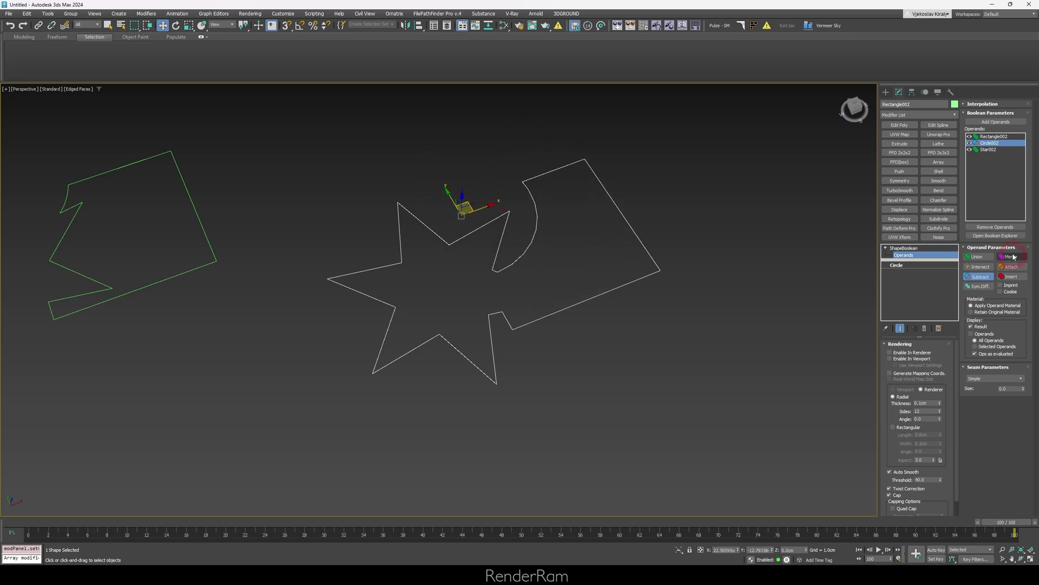
click(987, 151)
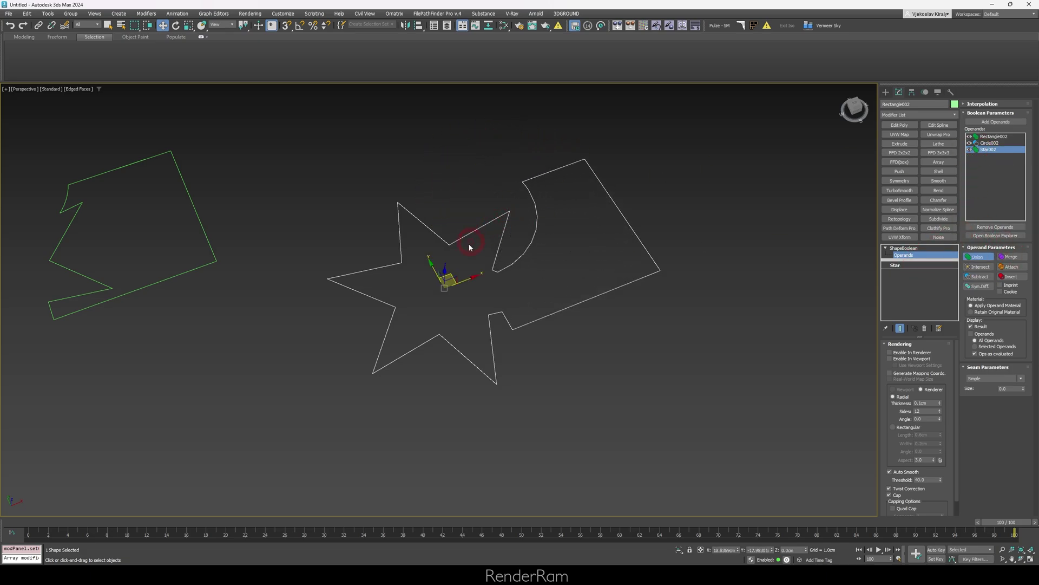
drag(452, 273, 627, 160)
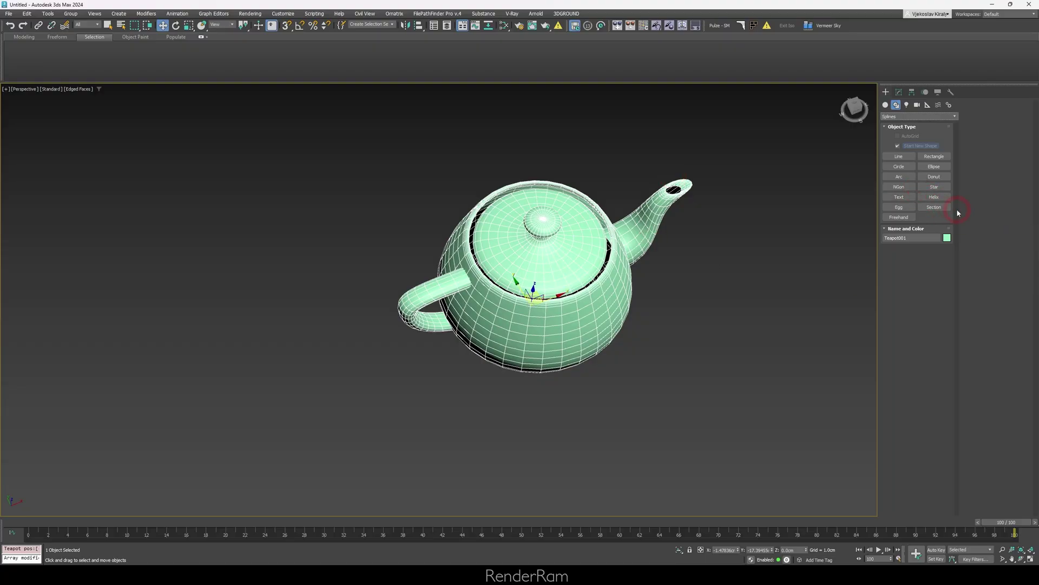
Step: Draw a Section plane just right of the teapot in the Front view
click(938, 207)
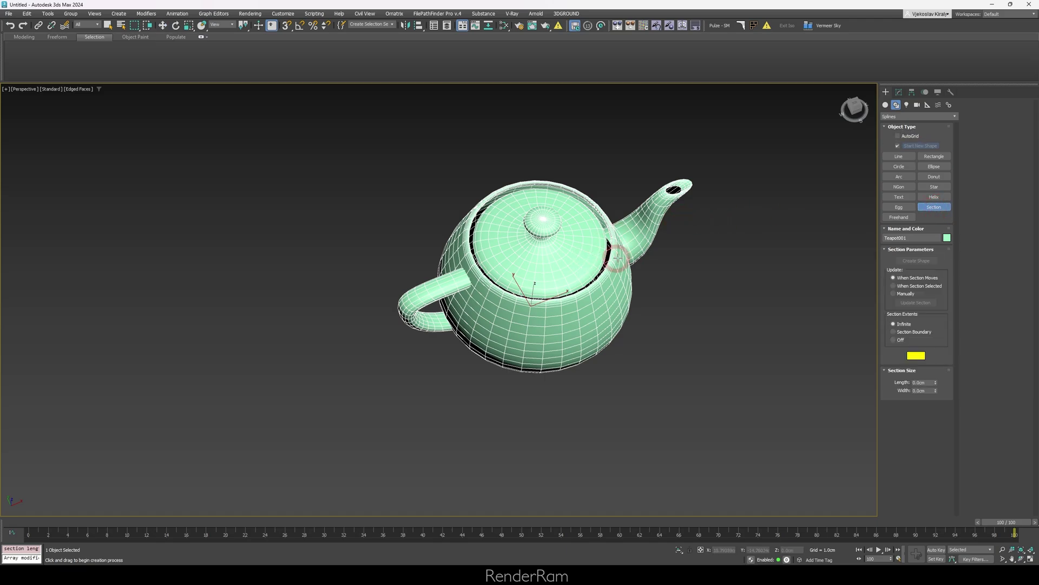
key(f)
scroll(541, 264, down, 3)
scroll(484, 295, down, 3)
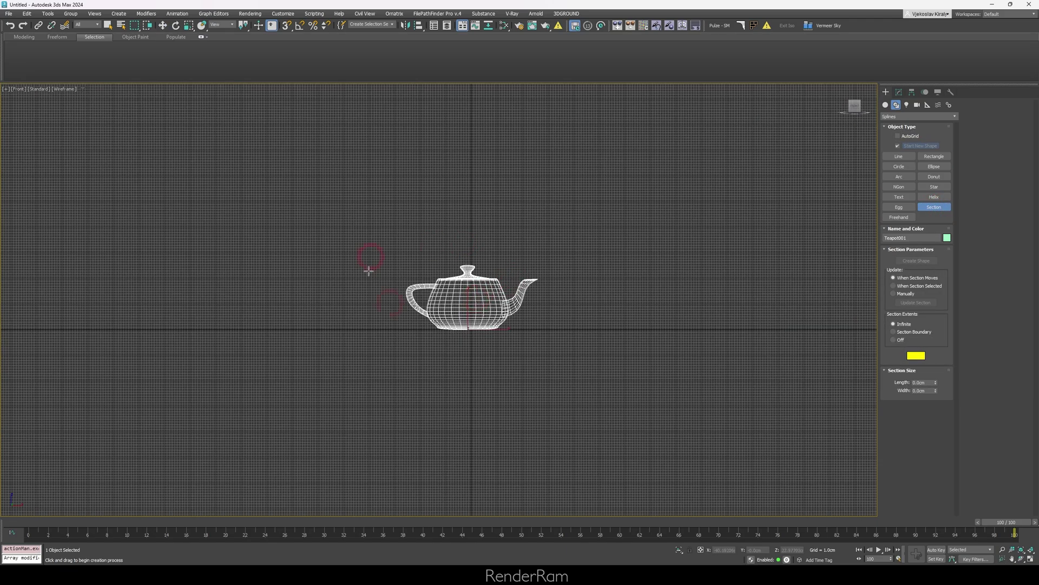
drag(576, 246, 607, 269)
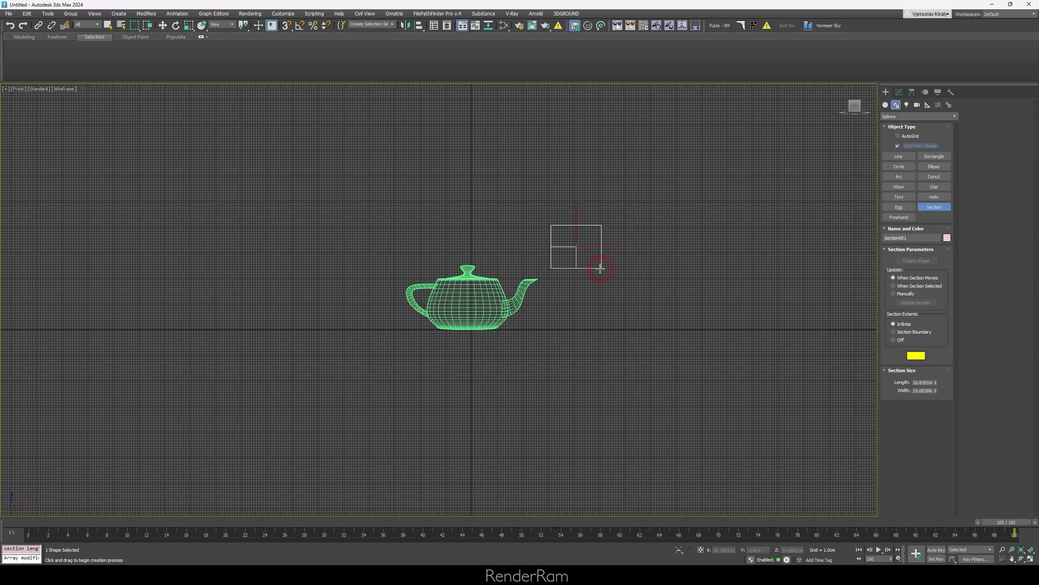
right_click(600, 267)
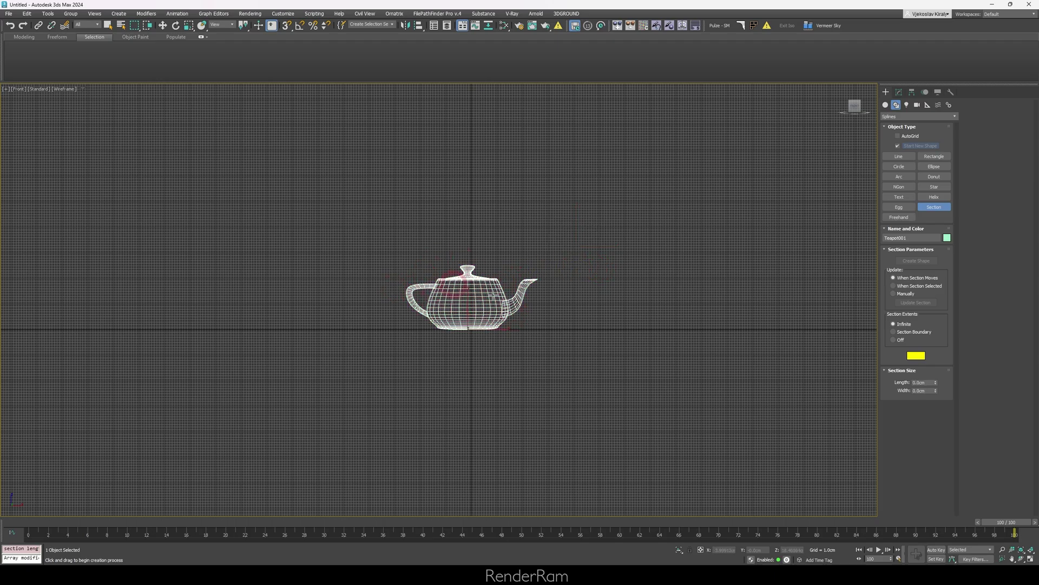
drag(595, 248, 616, 268)
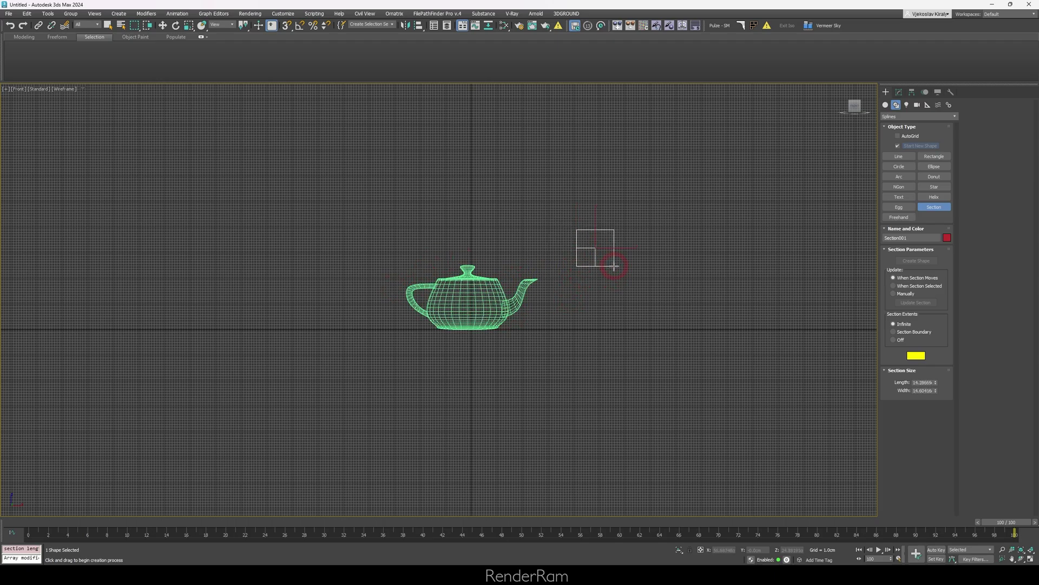
Step: Move the section plane onto the teapot in shaded view and inspect the slice
mouse_move(614, 266)
alt+middle_down()
mouse_move(557, 260)
mouse_move(550, 295)
mouse_move(579, 280)
alt+middle_up()
key(F3)
key(w)
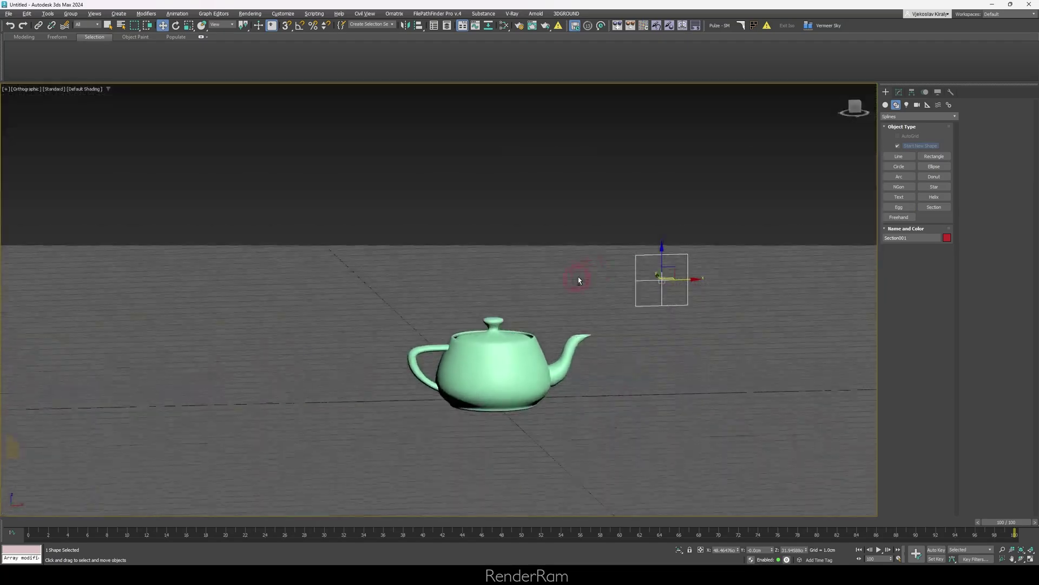
drag(668, 269, 462, 321)
mouse_move(505, 351)
alt+middle_down()
mouse_move(499, 357)
mouse_move(509, 347)
alt+middle_up()
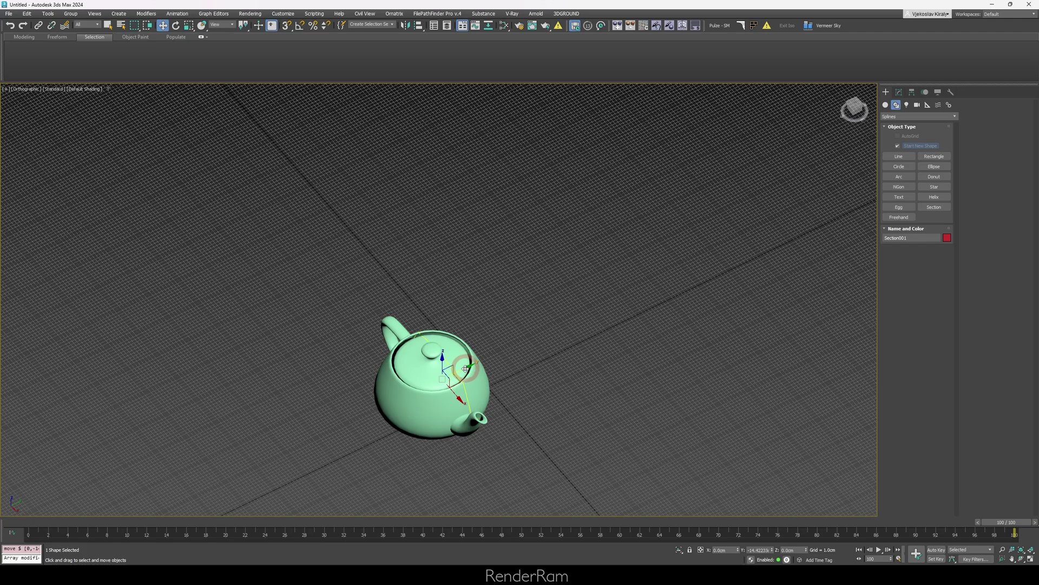
alt+middle_drag(420, 390, 346, 352)
scroll(441, 379, up, 5)
scroll(348, 372, up, 2)
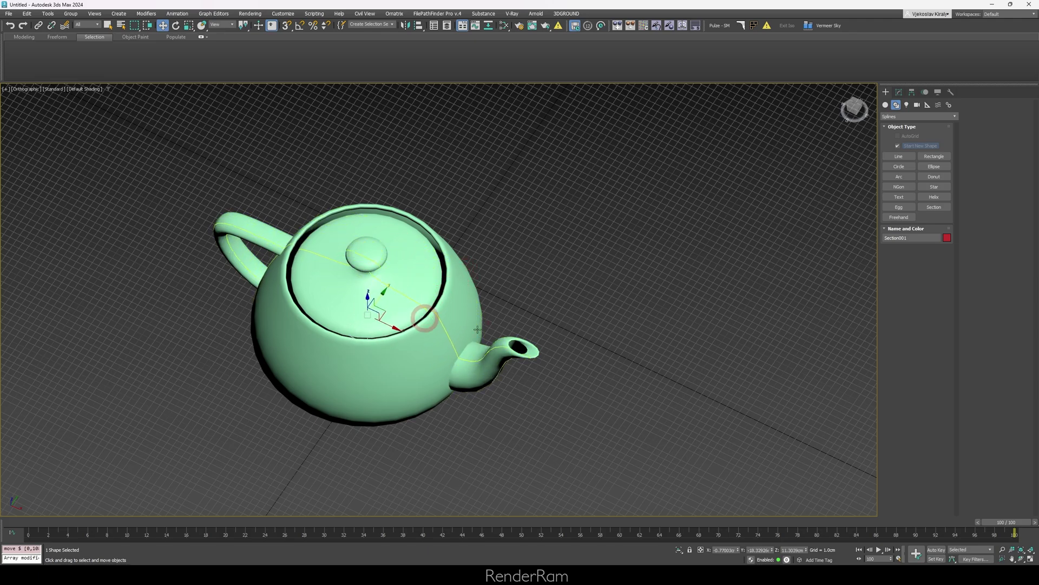
Step: Rotate the section plane and create a shape from it named SShape001
click(900, 94)
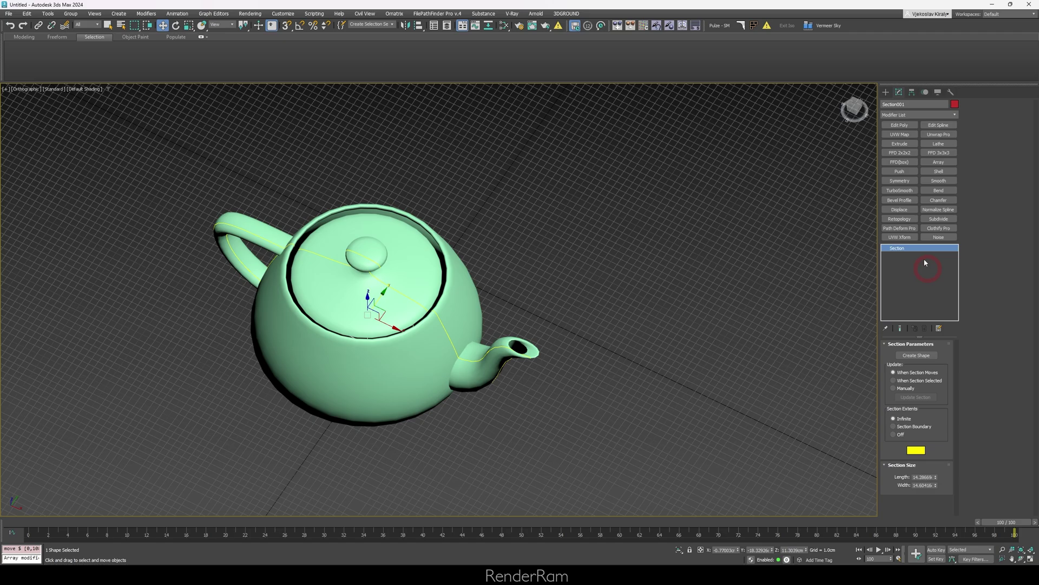
middle_drag(367, 310, 388, 304)
key(e)
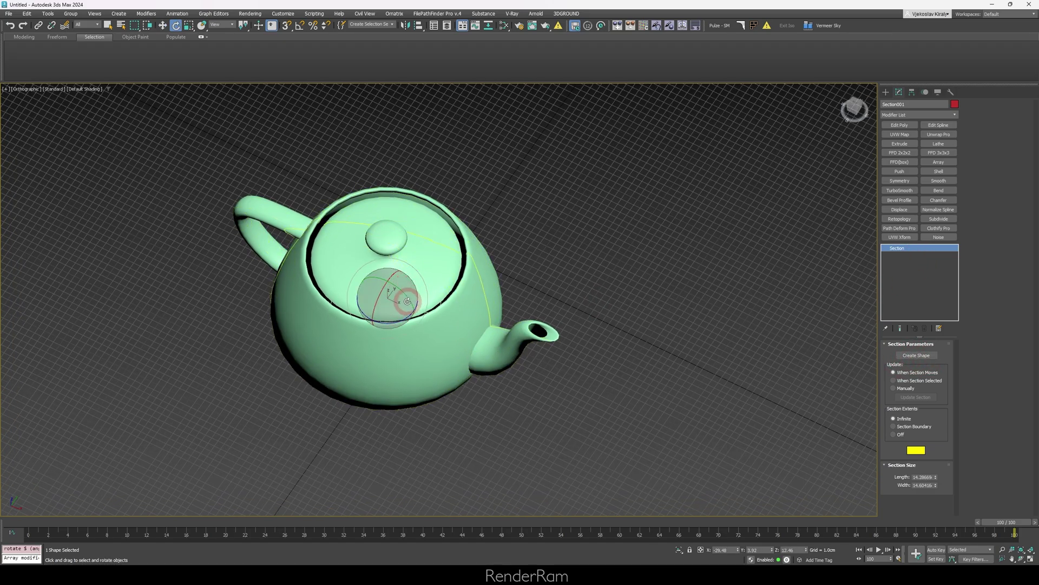
mouse_move(399, 298)
alt+middle_down()
mouse_move(492, 277)
mouse_move(942, 400)
alt+middle_up()
click(916, 355)
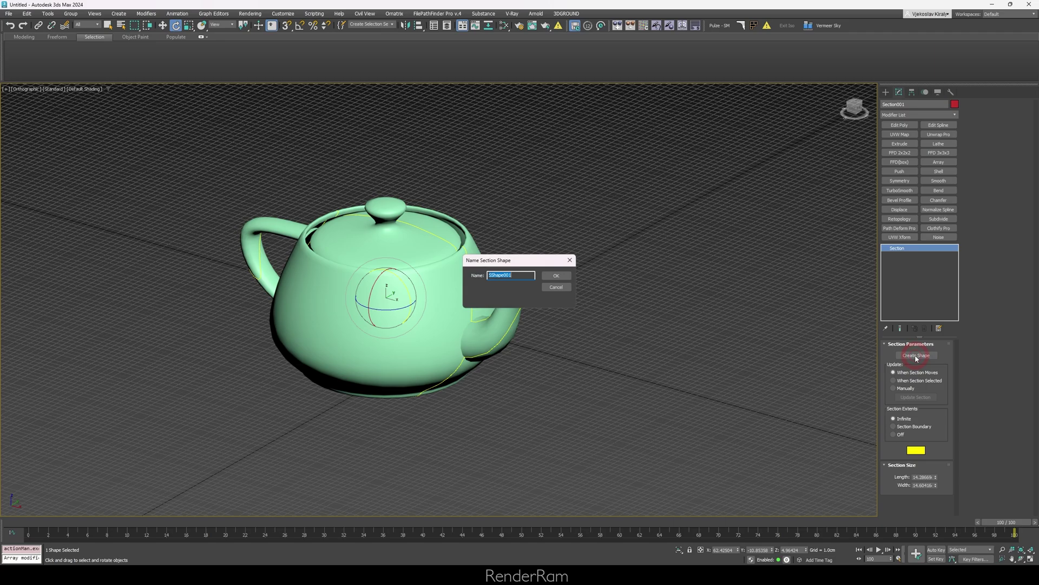
click(549, 275)
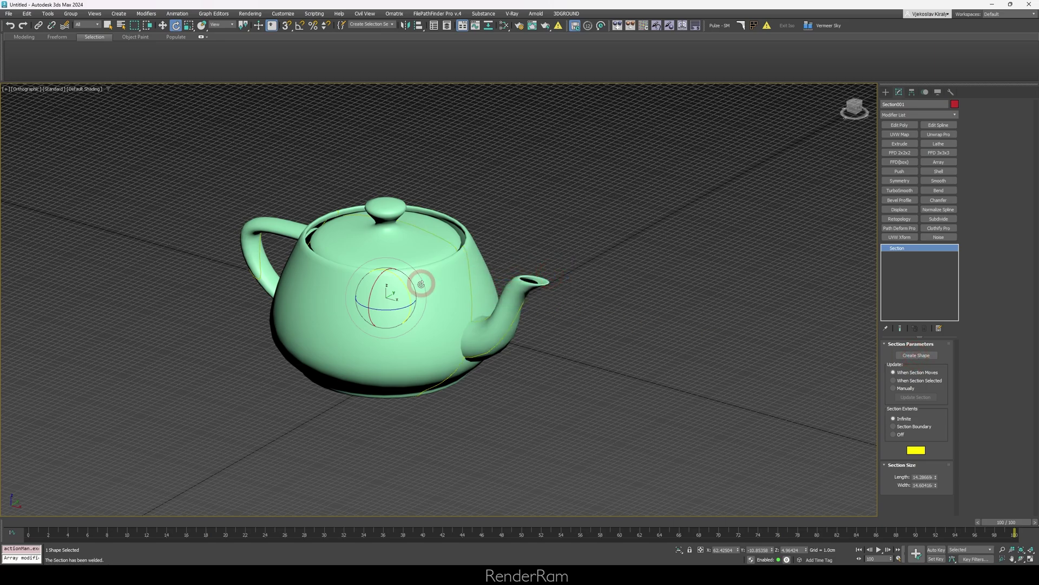
Step: Isolate SShape001 with Alt+Q and hide the grid
click(468, 268)
key(alt+q)
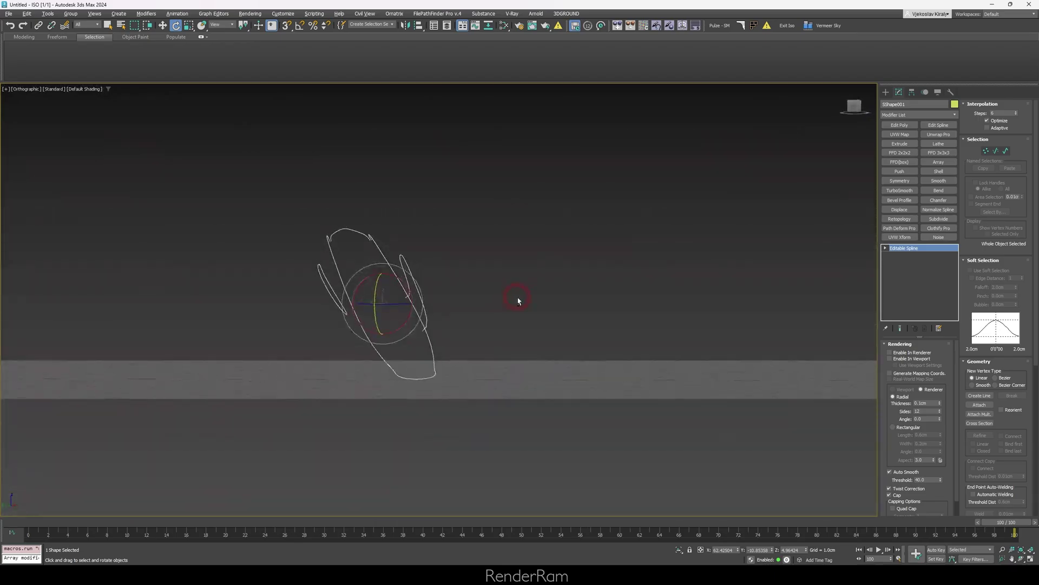
mouse_move(429, 318)
alt+middle_down()
mouse_move(488, 309)
mouse_move(391, 309)
alt+middle_up()
key(g)
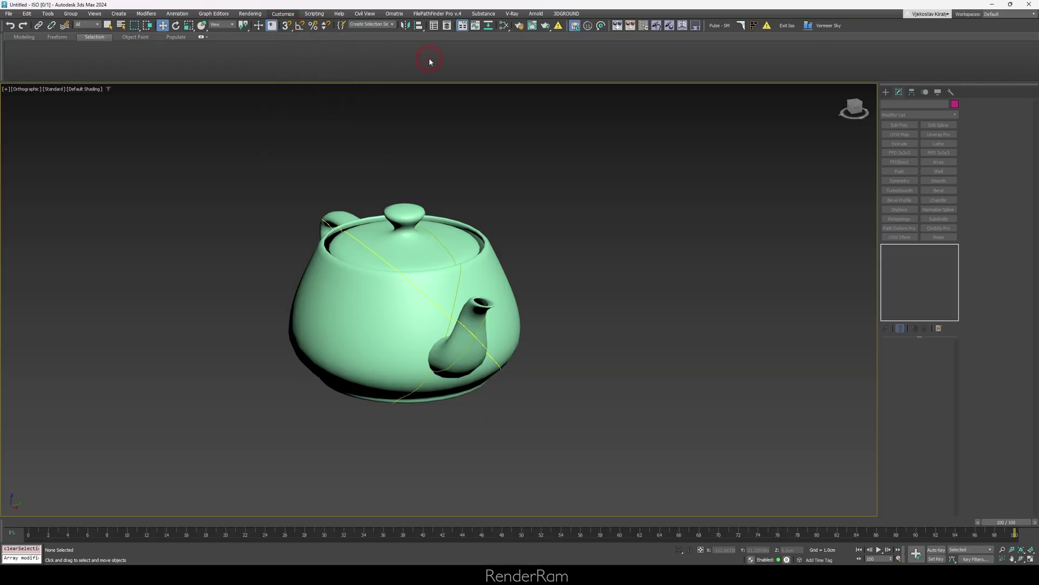
Step: Open the Quads Advanced Options from Customize User Interface
click(384, 159)
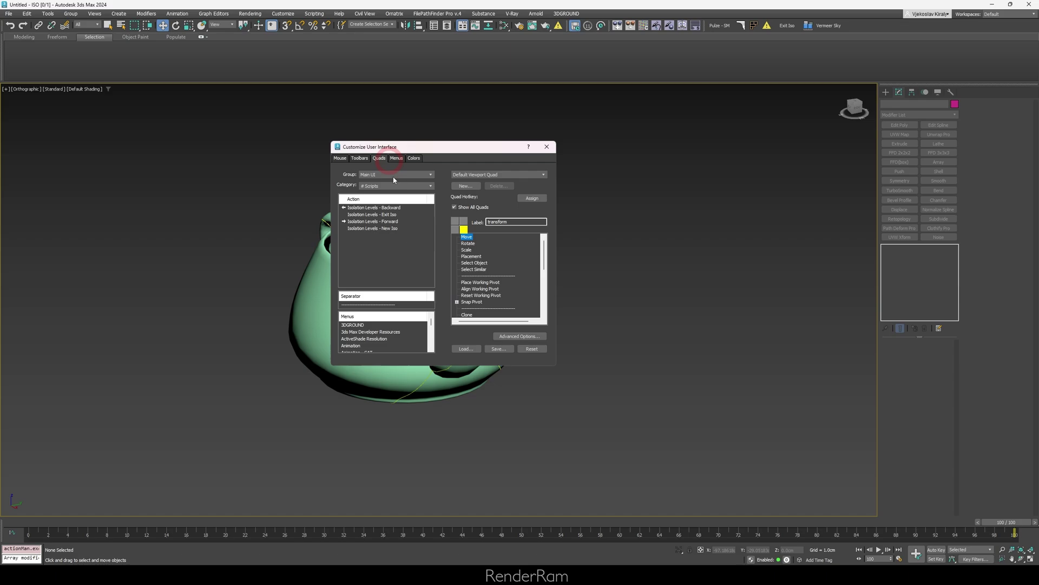
click(517, 337)
drag(531, 210, 606, 124)
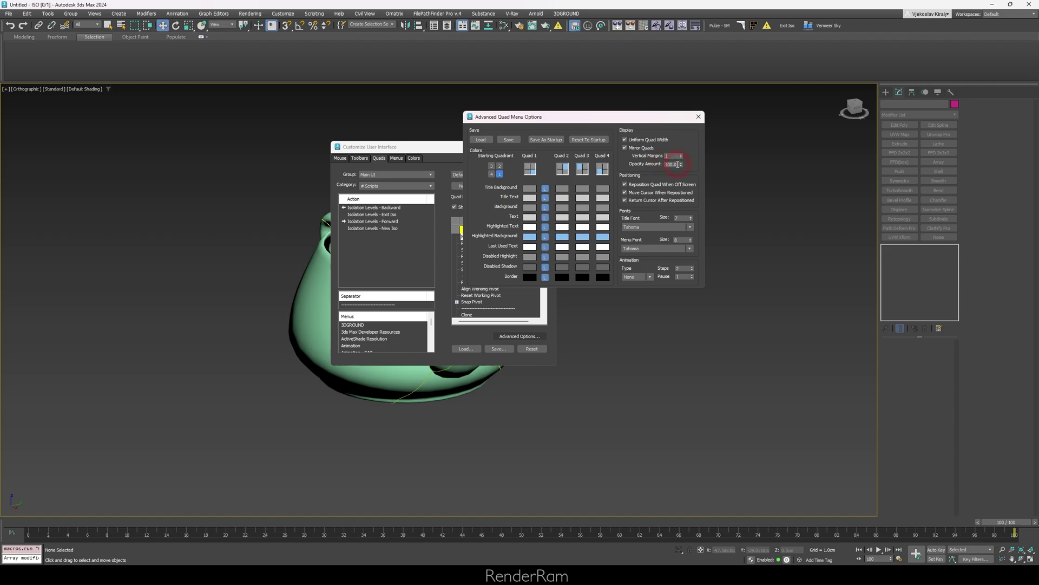
Step: Lower the quad menu Opacity Amount and check the see-through menus over the teapot
click(622, 360)
right_click(626, 350)
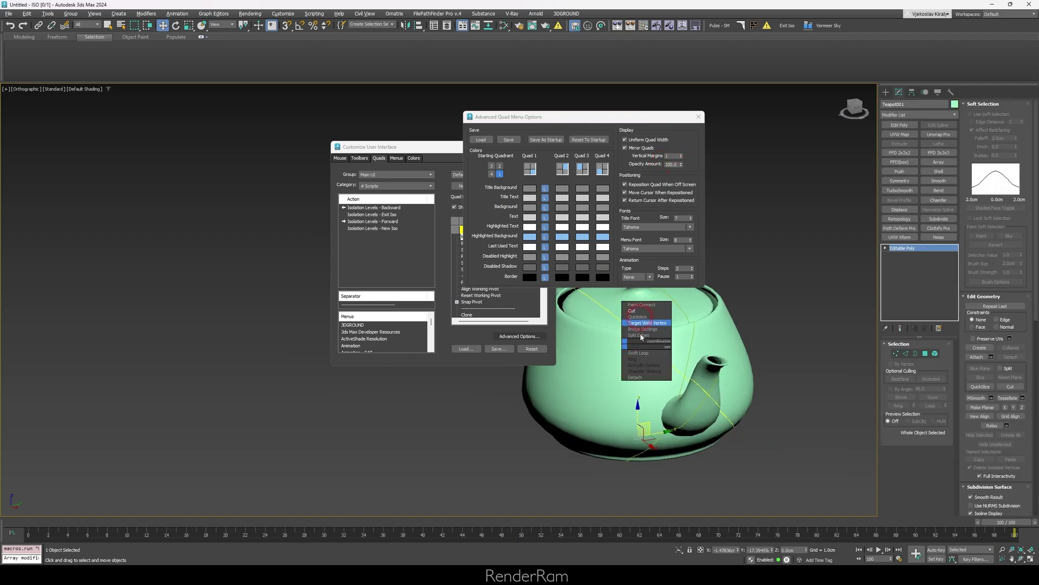
double_click(671, 165)
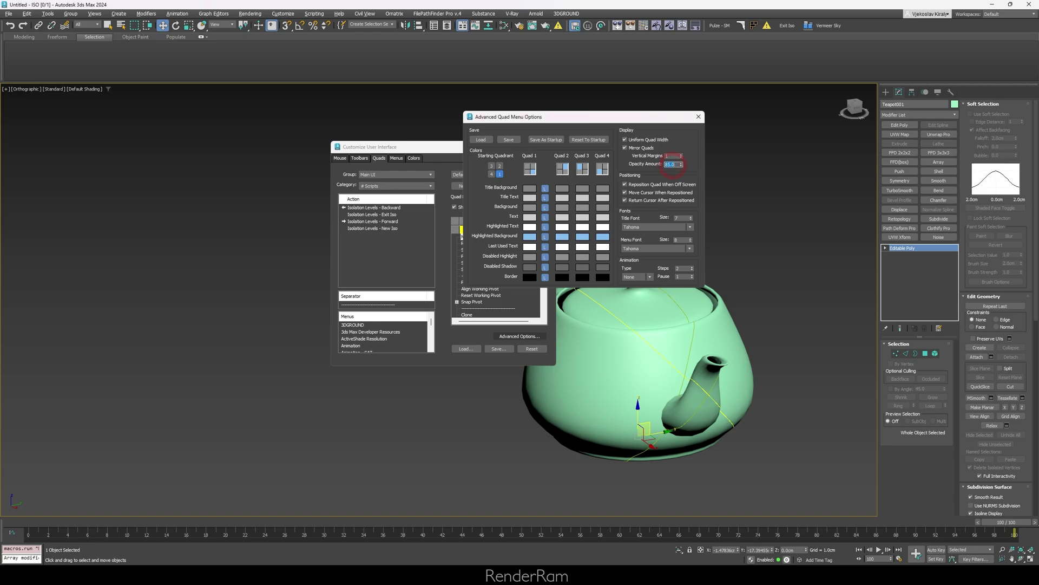
right_click(590, 357)
right_click(740, 372)
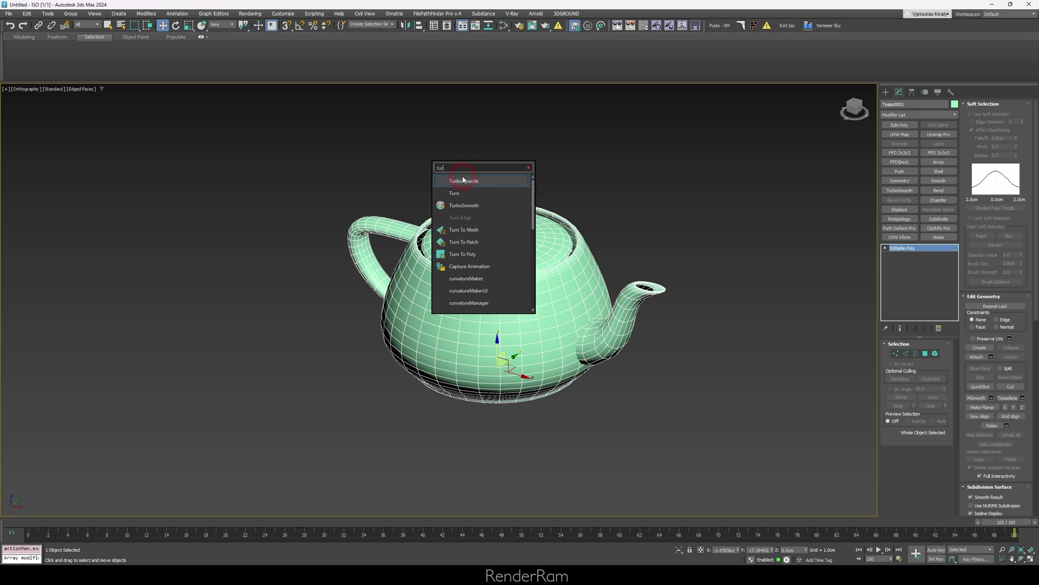
Step: Add TurboSmooth, Bend and UVW Map to the teapot, then try Spherical mapping
key(Return)
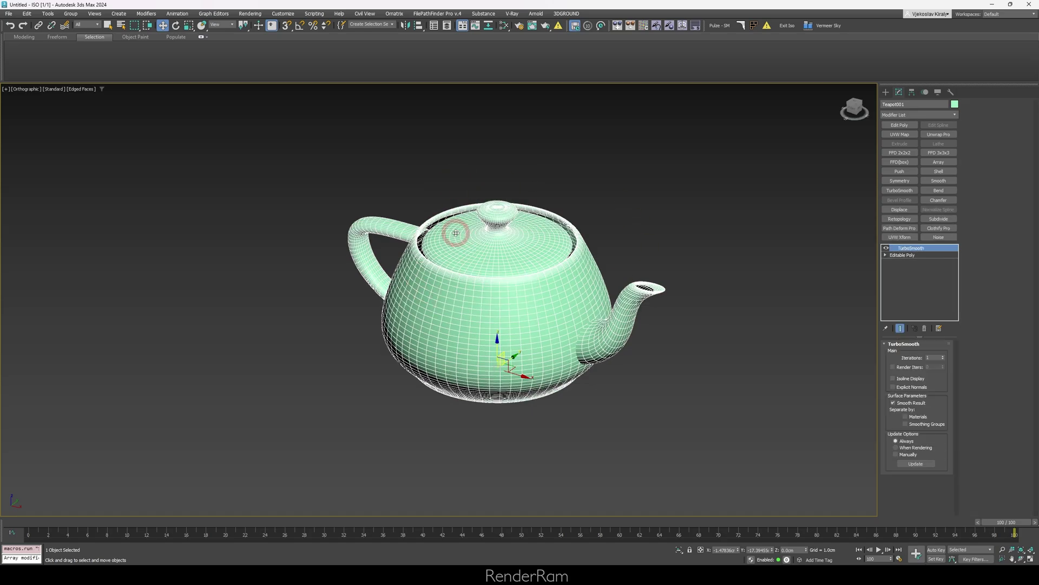
text(bend)
key(Return)
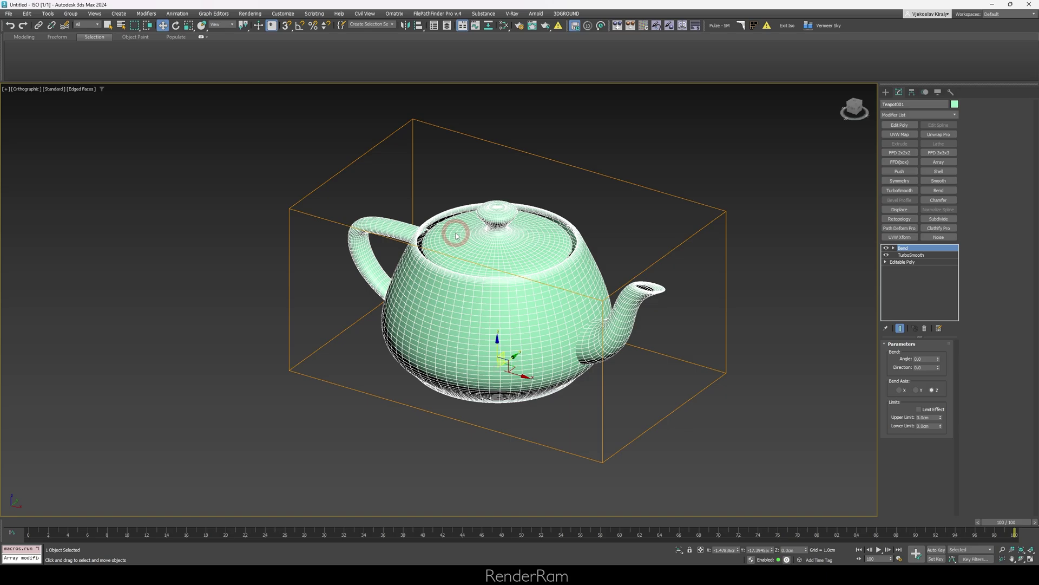
text(uvw)
click(482, 266)
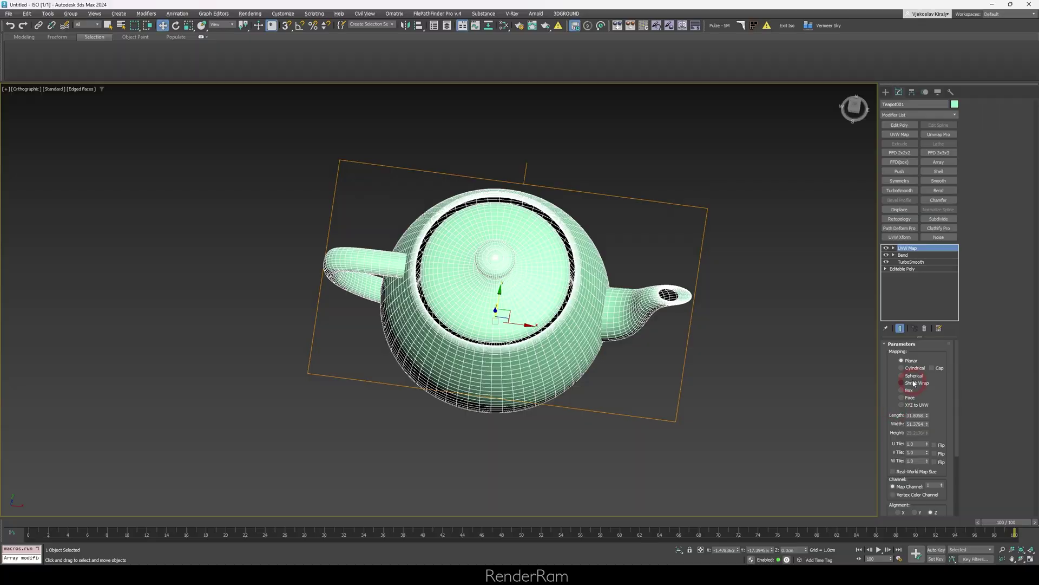
click(911, 375)
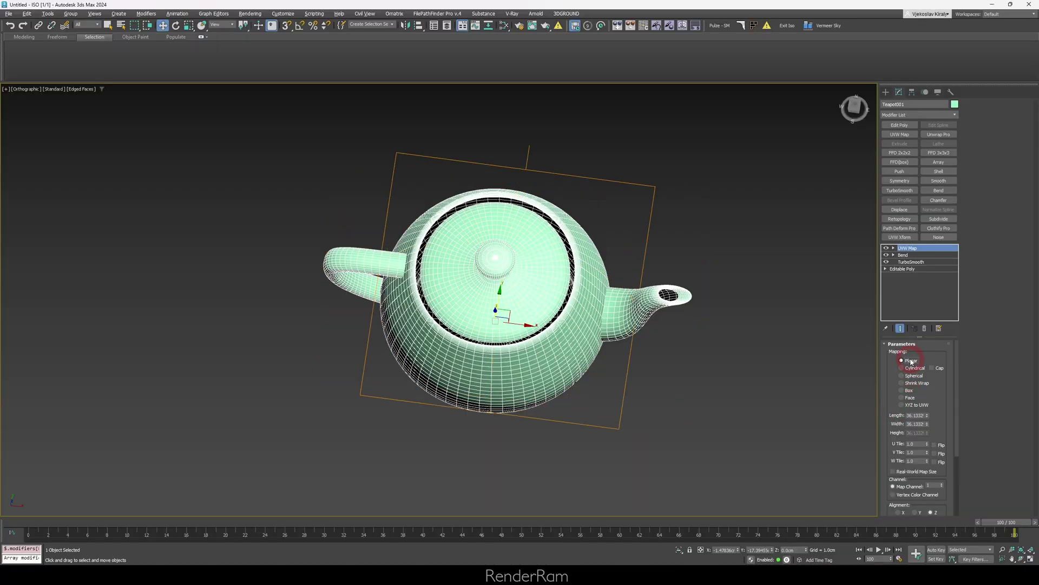